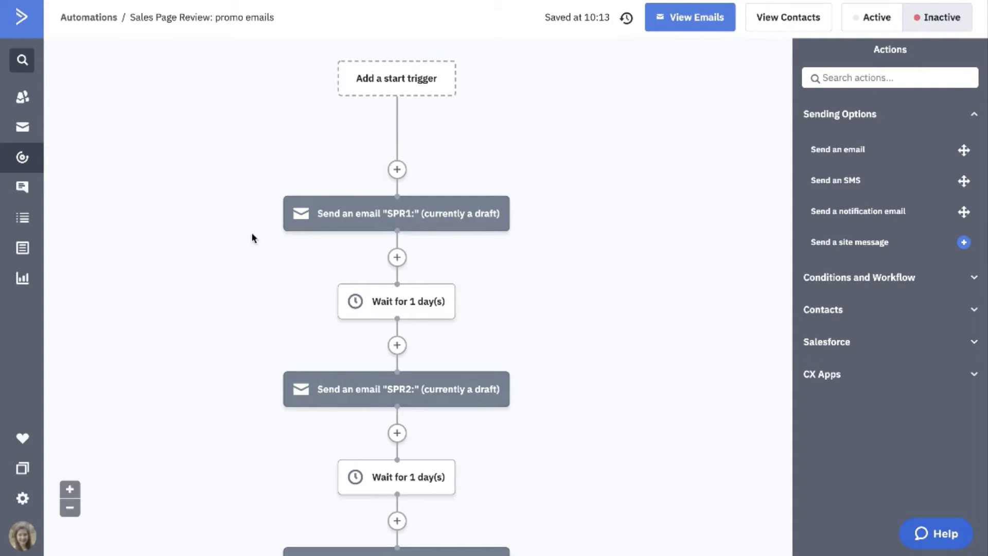
Step: Review the promo email automation from its start trigger through the emails and waits to the goal and end action
scroll(252, 238, "down", 12)
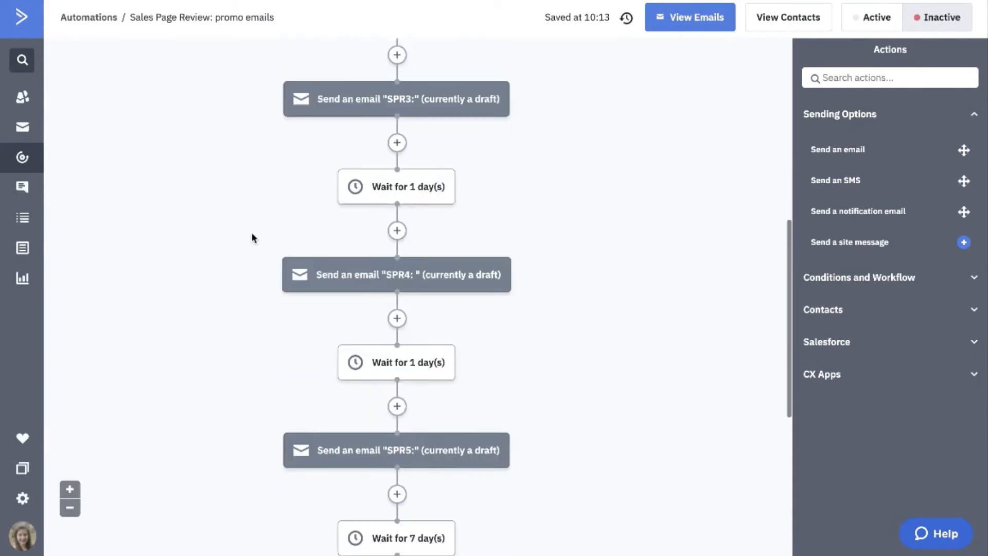
scroll(252, 237, "up", 12)
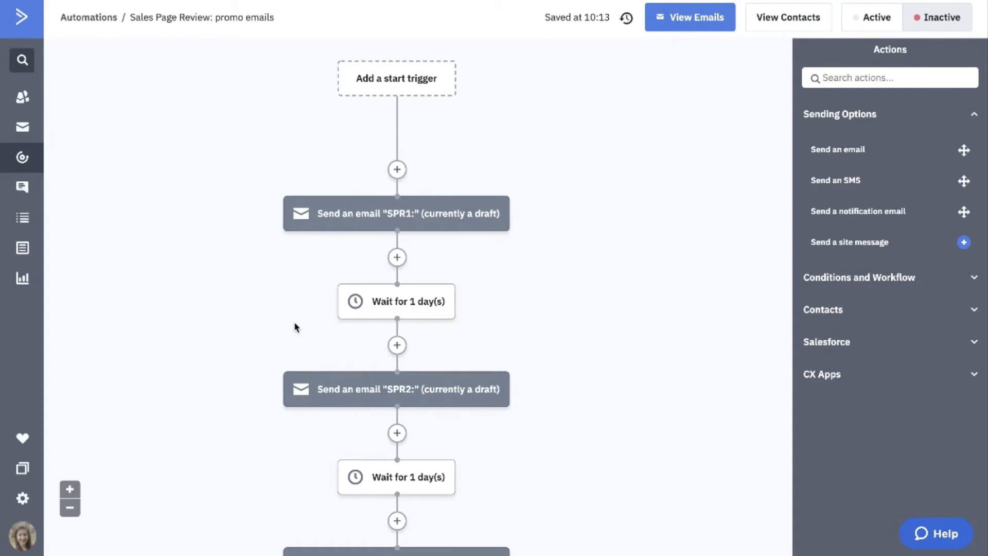
scroll(225, 282, "down", 10)
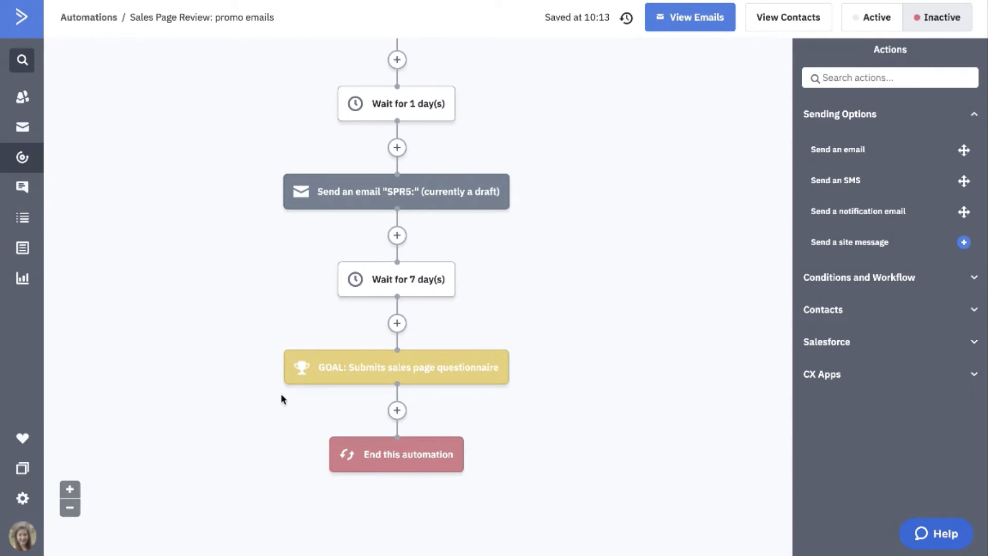
mouse_move(319, 381)
scroll(240, 362, "up", 10)
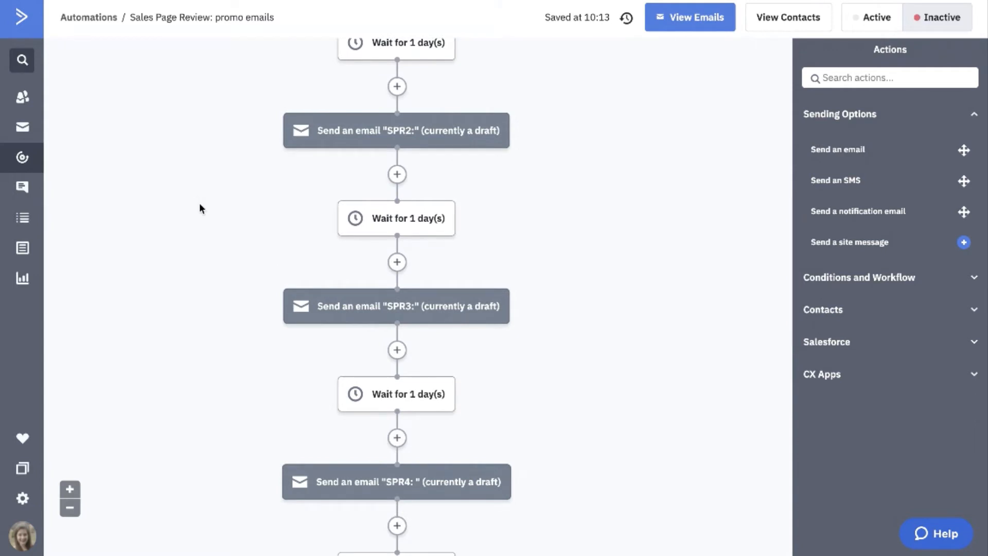
scroll(200, 207, "down", 10)
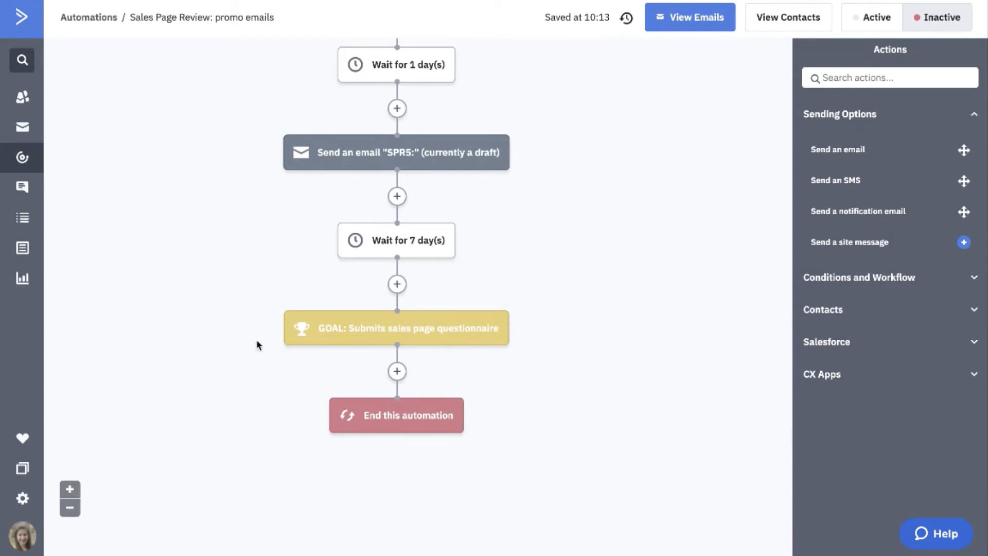
scroll(258, 344, "up", 6)
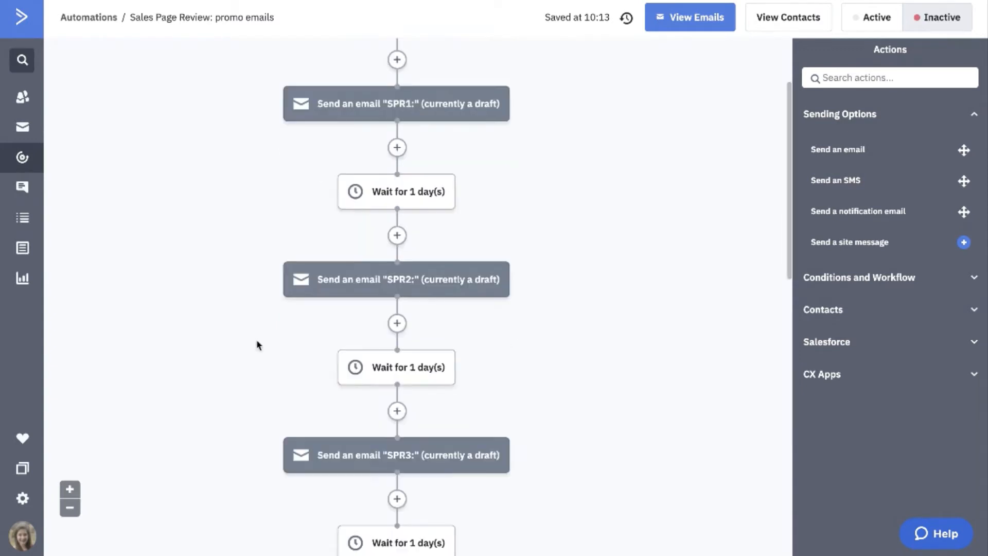
scroll(246, 337, "up", 1)
scroll(247, 337, "down", 8)
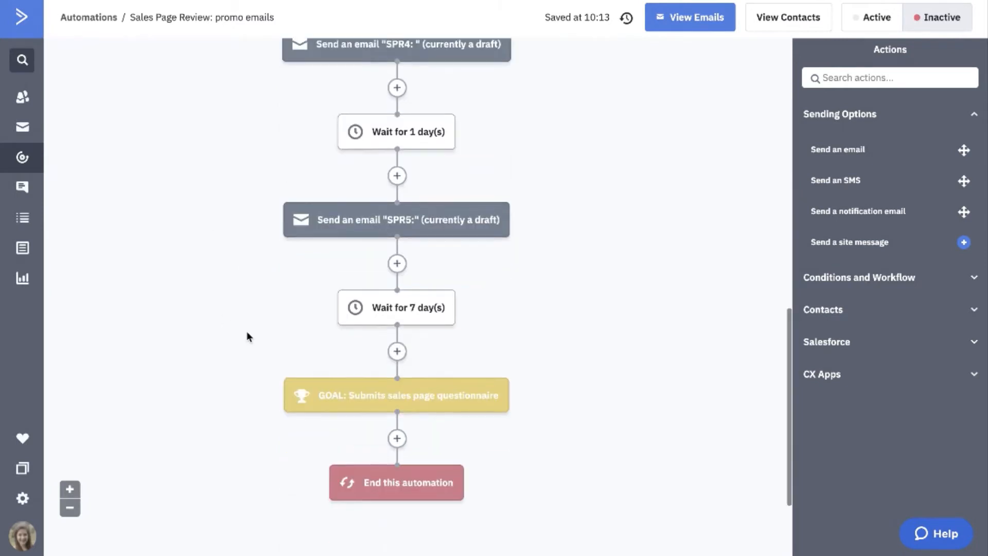
scroll(247, 279, "up", 10)
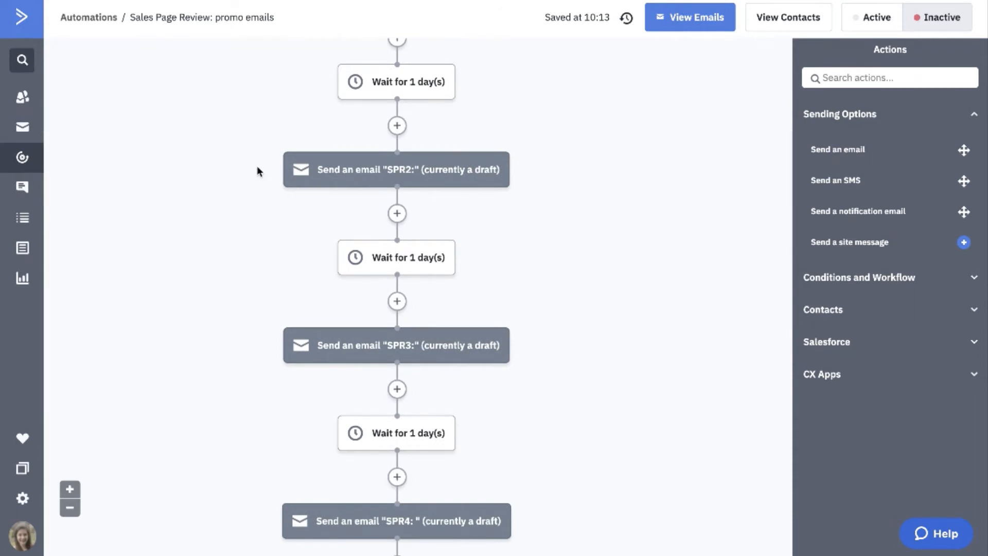
scroll(224, 334, "down", 7)
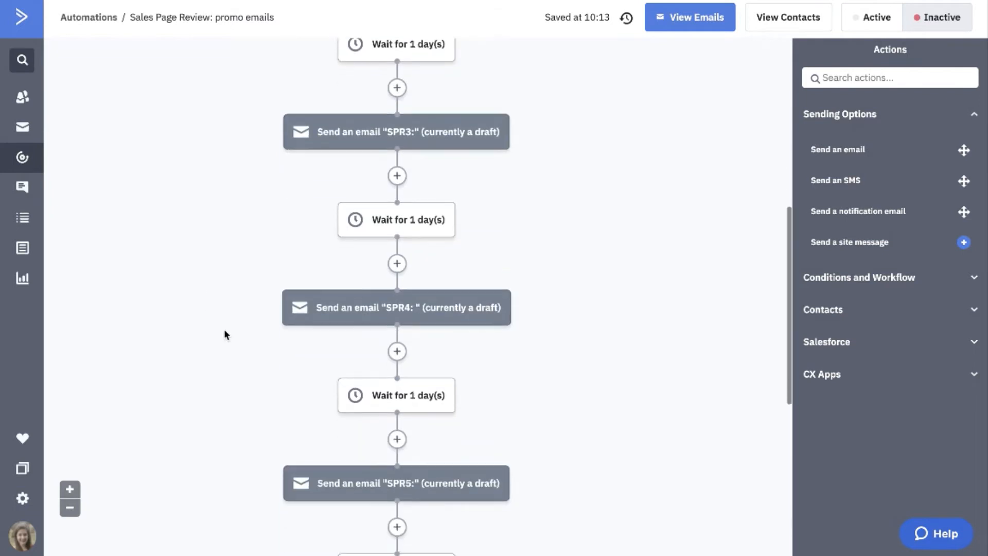
scroll(208, 421, "down", 2)
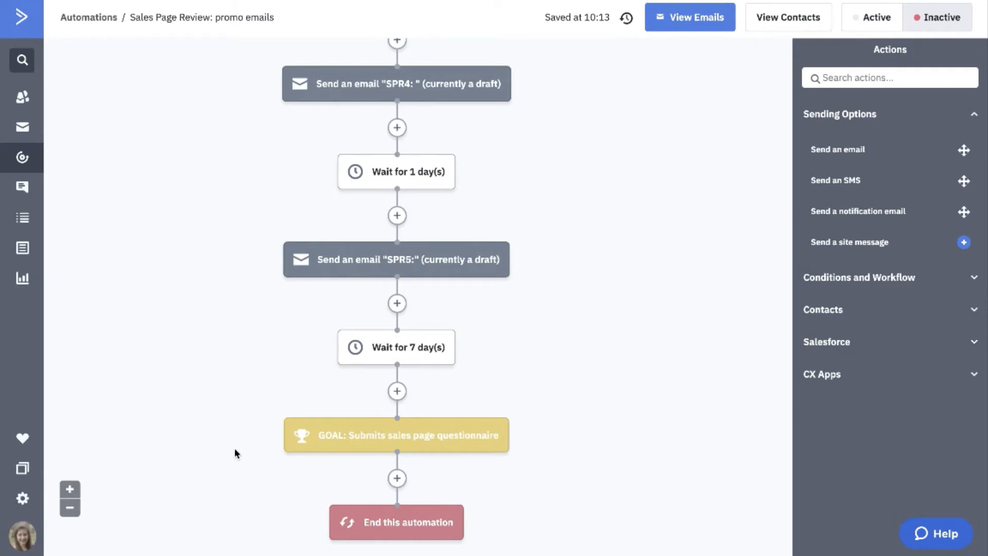
scroll(236, 445, "down", 1)
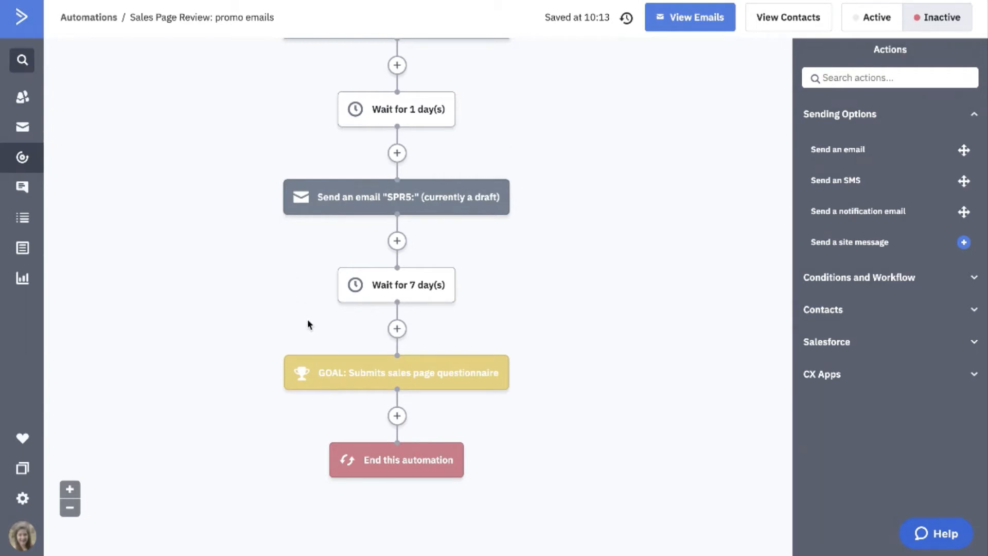
Step: Examine the settings of the "Submits sales page questionnaire" goal, including the options for contacts who do not meet its conditions
left_click(322, 371)
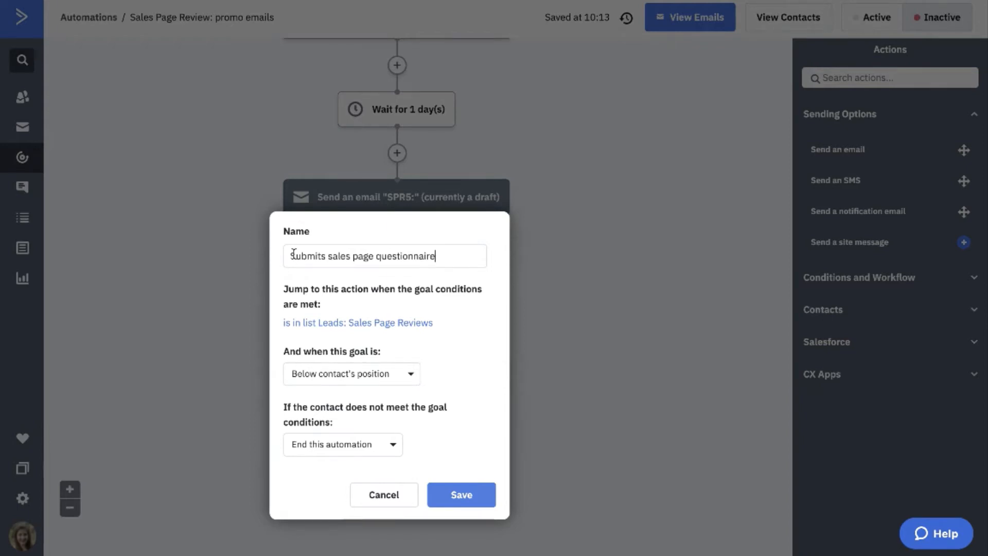
left_click(303, 450)
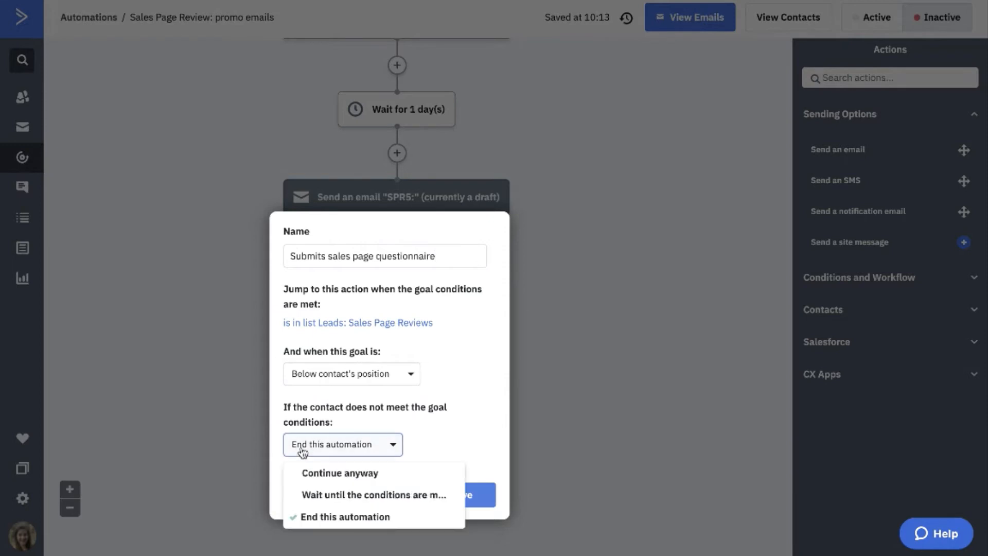
left_click(422, 449)
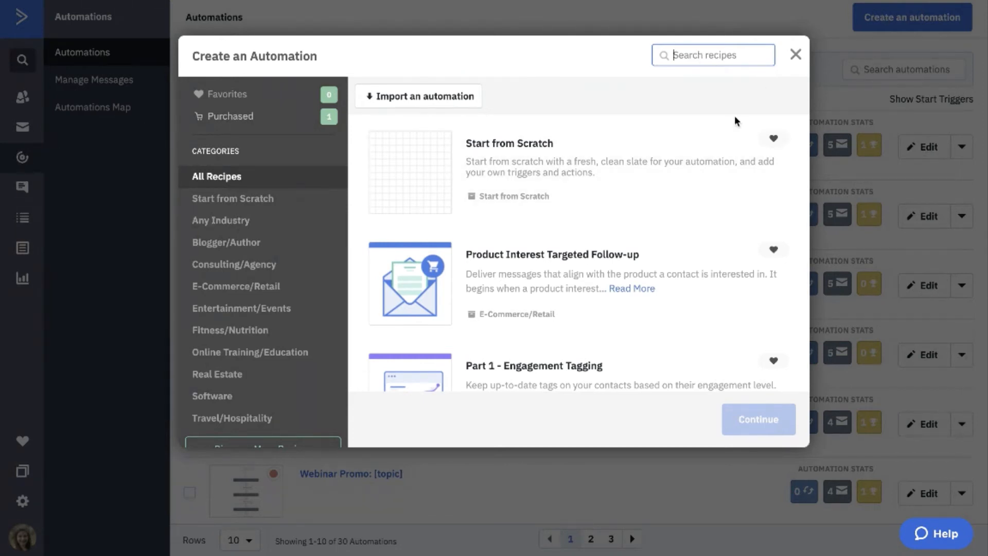
Step: Create an automation from scratch without a start trigger, and dismiss the dialog for adding a first action
left_click(561, 164)
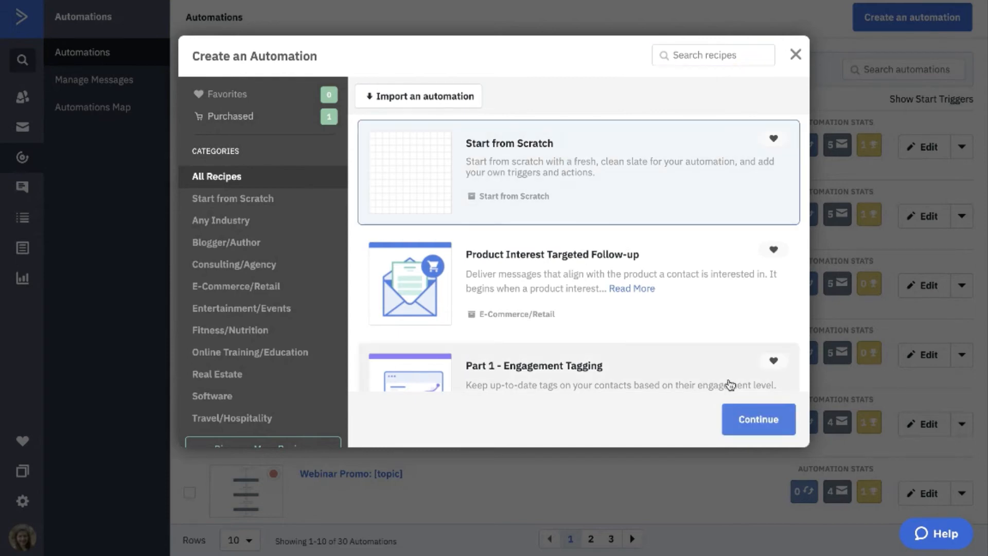
left_click(741, 420)
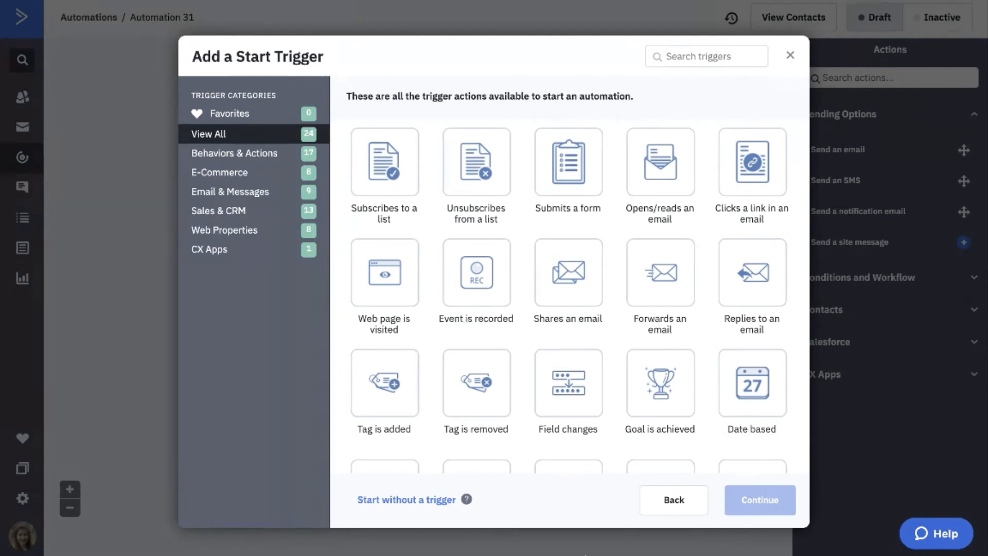
left_click(422, 499)
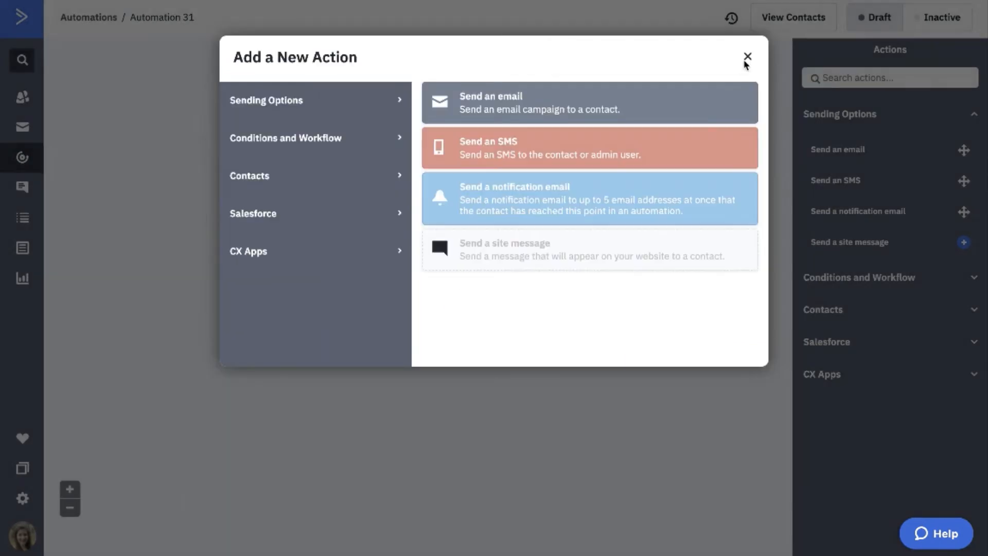
left_click(743, 57)
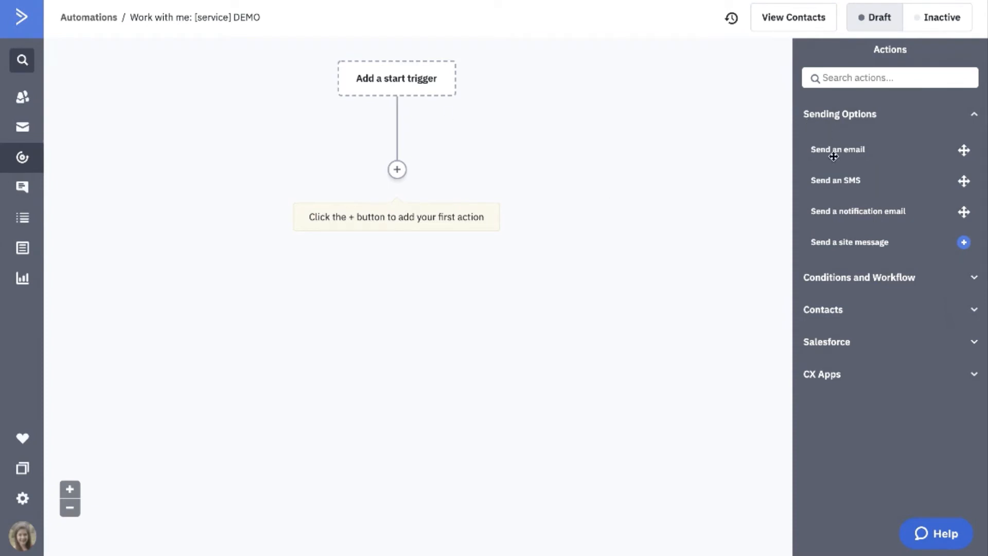
Step: Add a send-email action below the start trigger, using a new email named "WWM1:"
left_click_drag(844, 154, 450, 178)
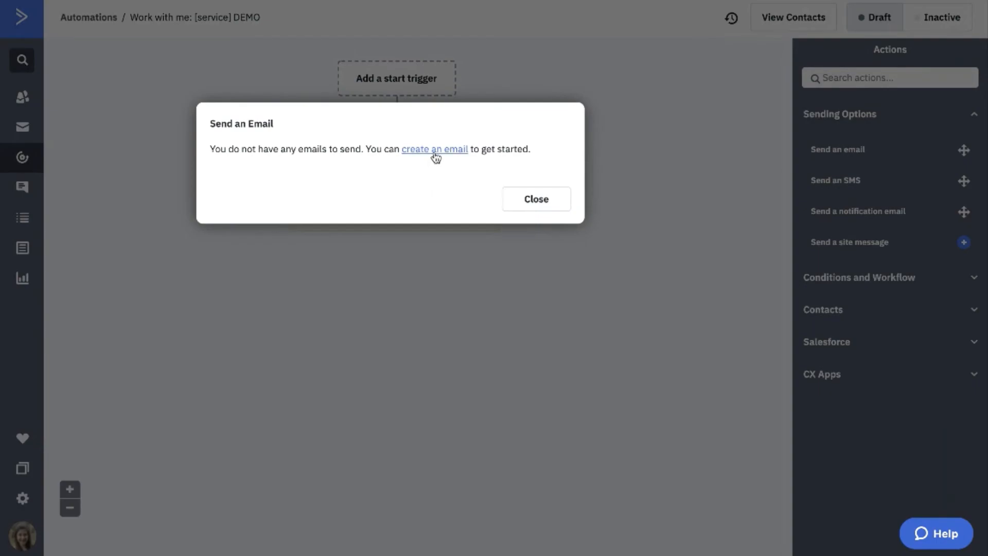
left_click(435, 150)
left_click(377, 207)
type("WWM1:")
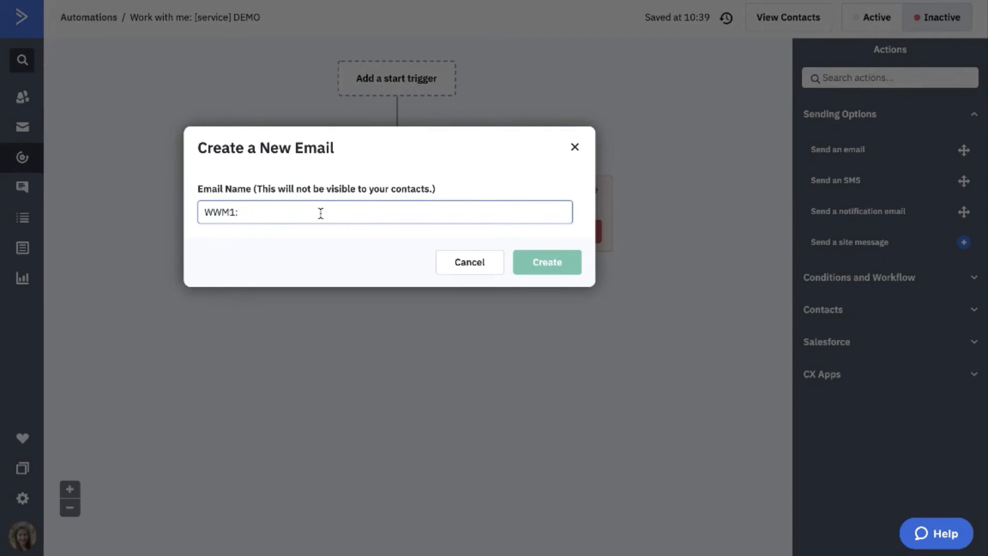
left_click(553, 261)
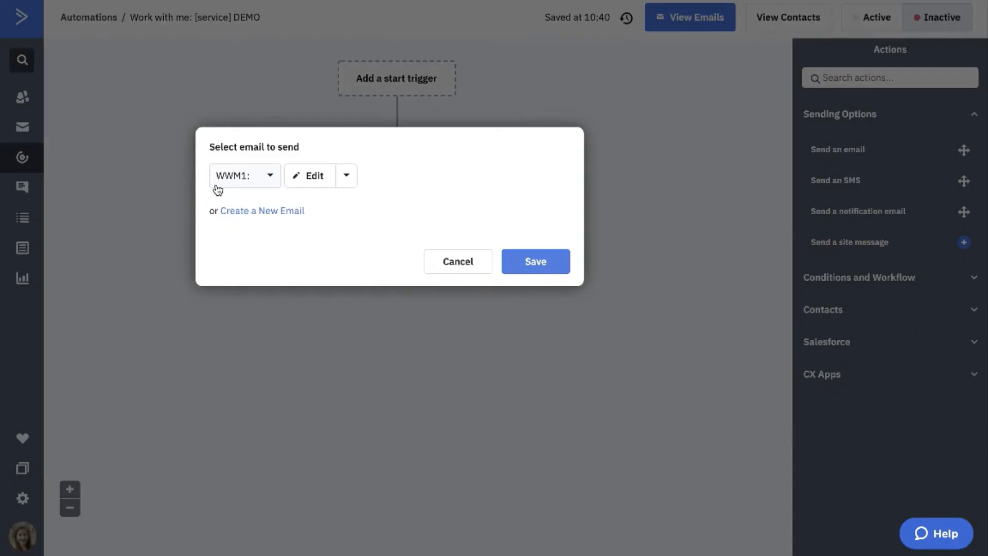
left_click(537, 266)
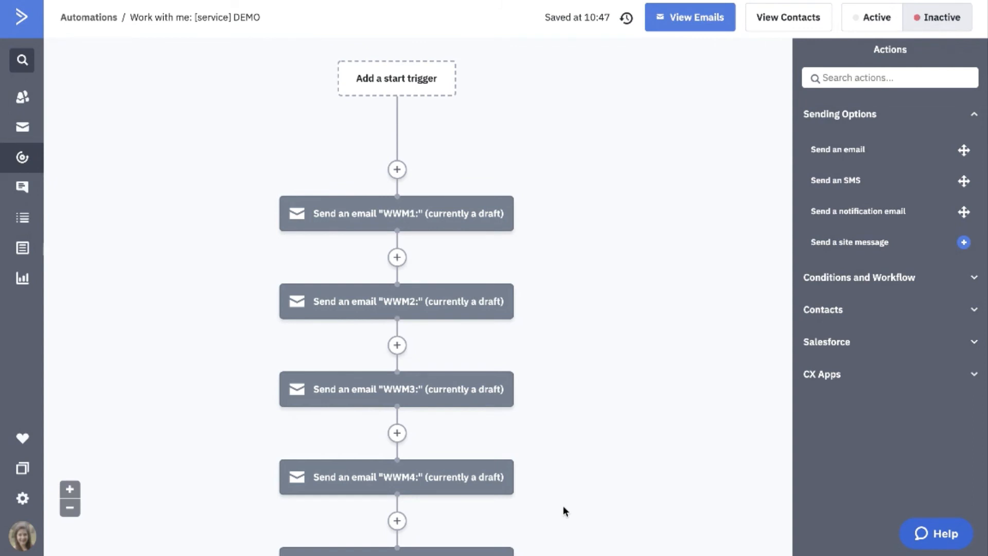
Step: Add a wait of 1 day between the WWM1 and WWM2 emails
scroll(563, 505, "down", 3)
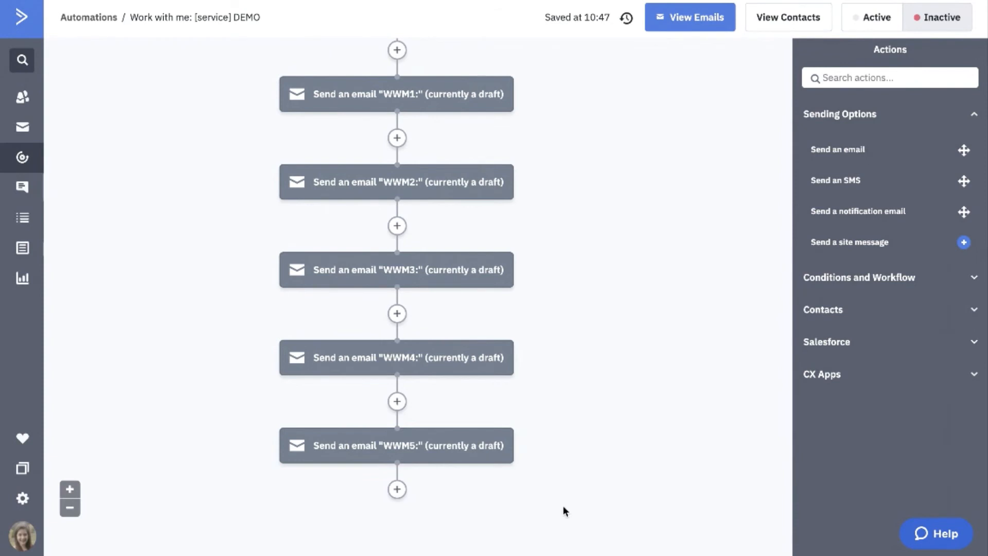
scroll(563, 506, "up", 1)
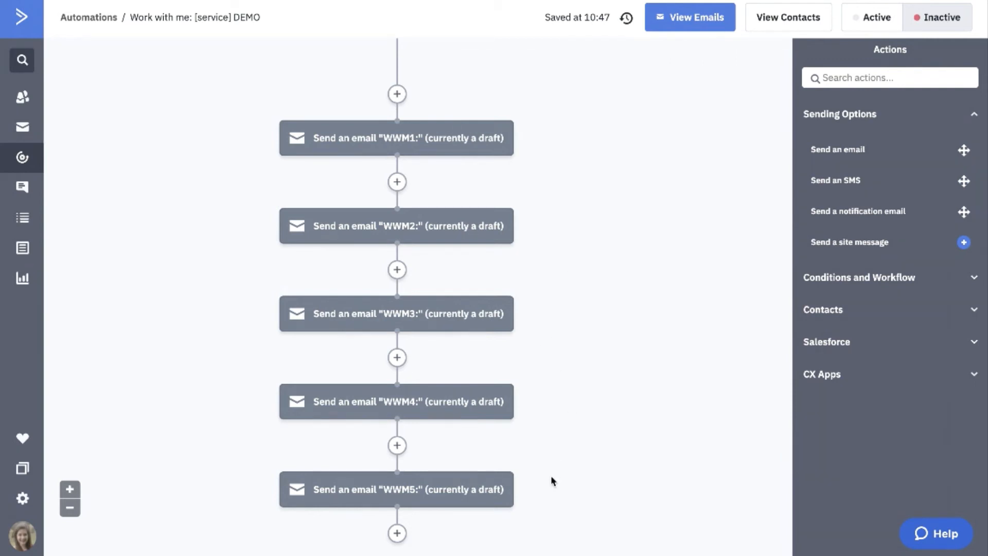
left_click(827, 280)
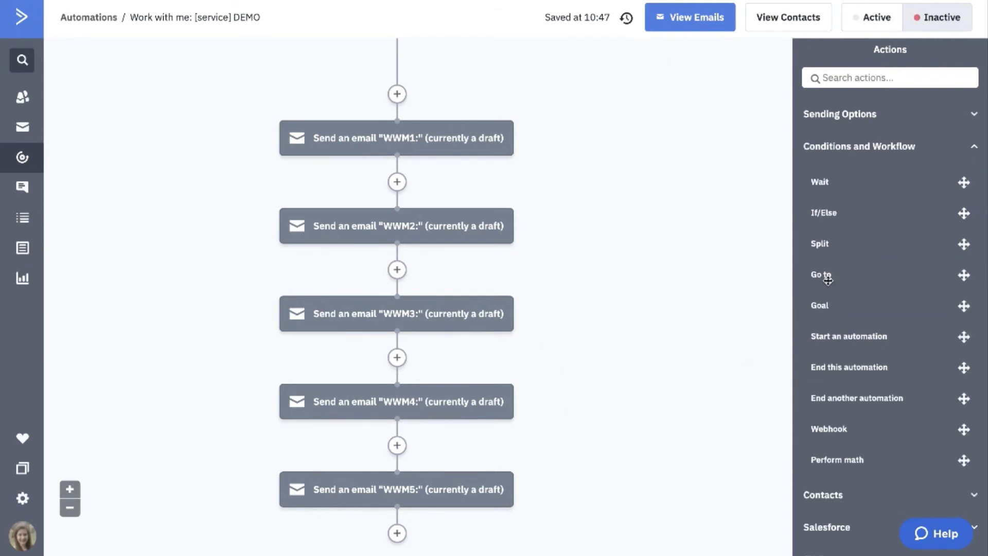
left_click_drag(832, 182, 420, 194)
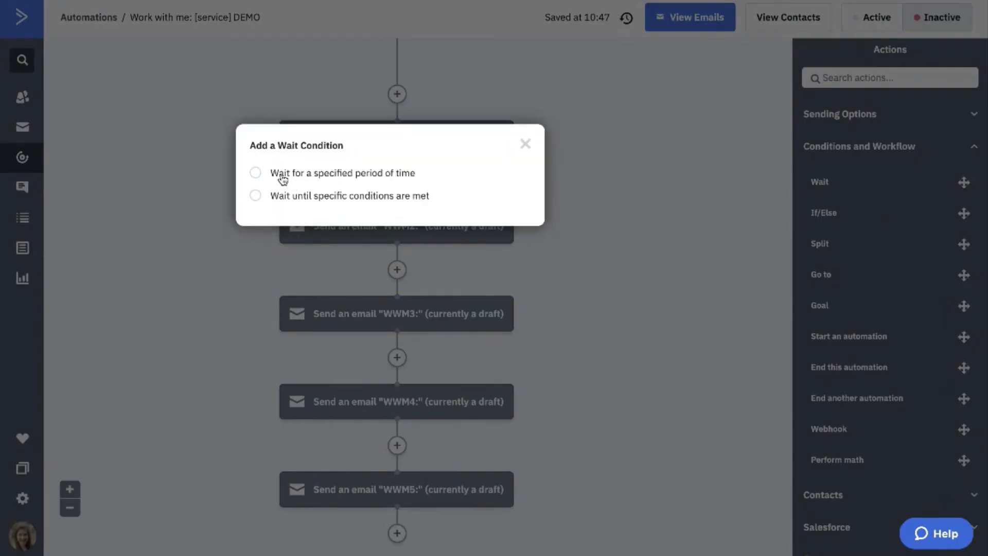
left_click(283, 179)
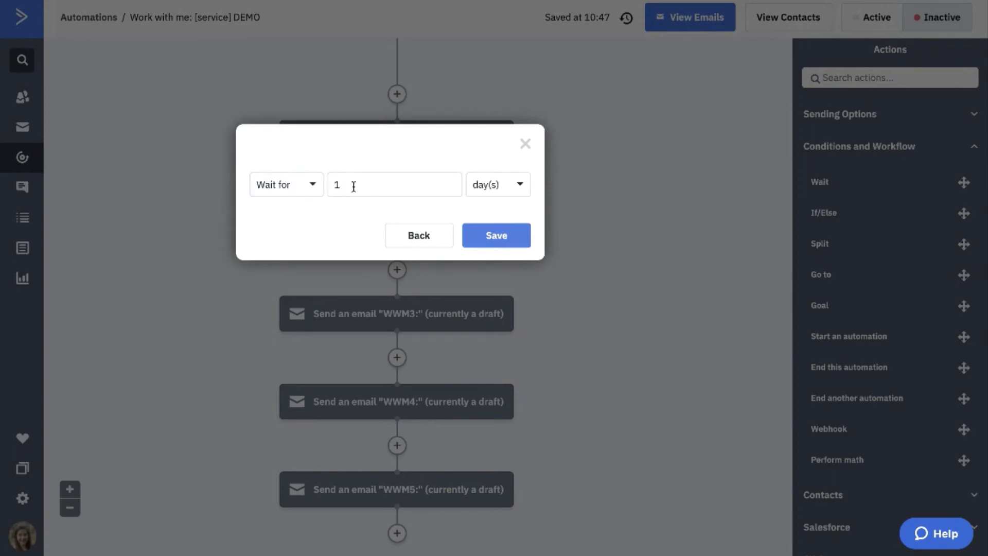
left_click(522, 241)
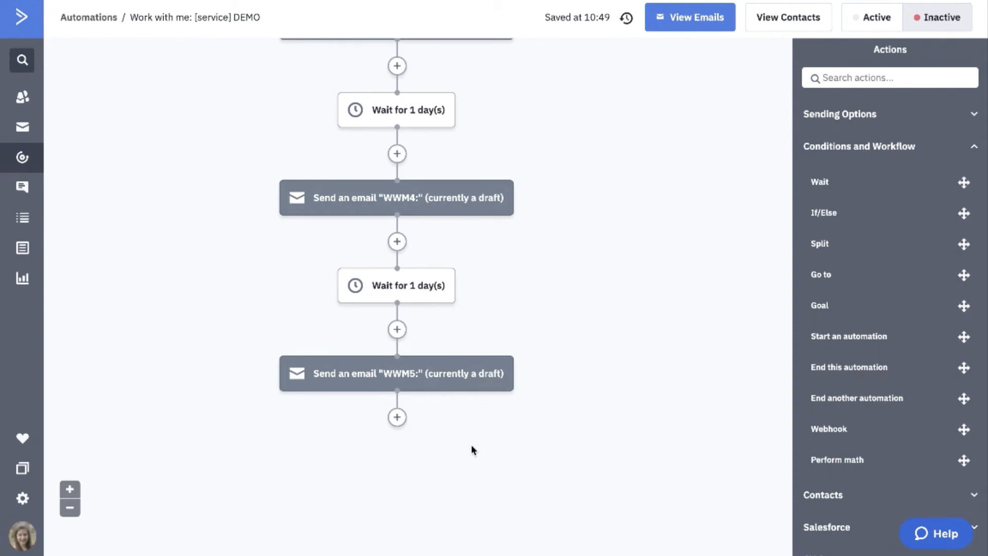
Step: Add a wait of 7 days after the WWM5 email
left_click_drag(819, 182, 417, 427)
left_click(376, 407)
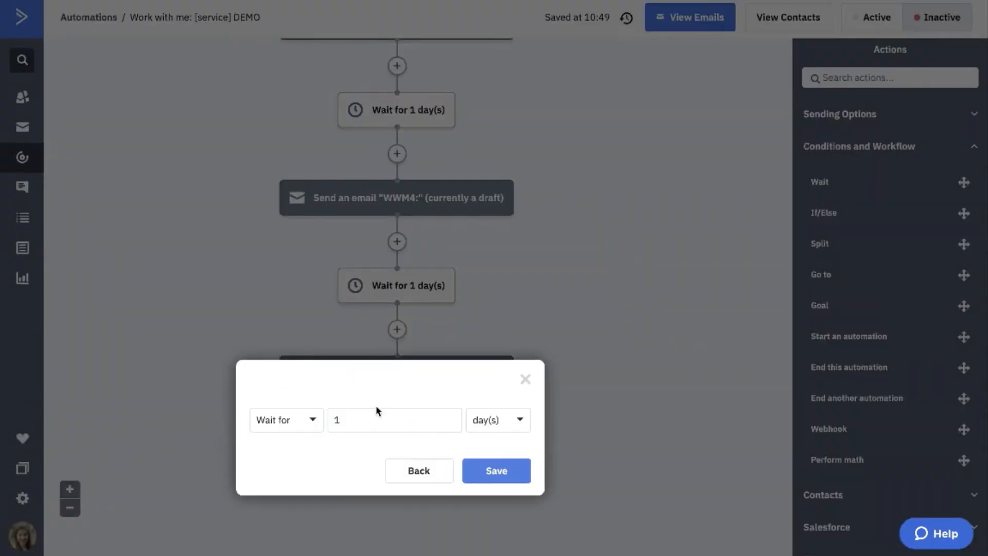
left_click(498, 420)
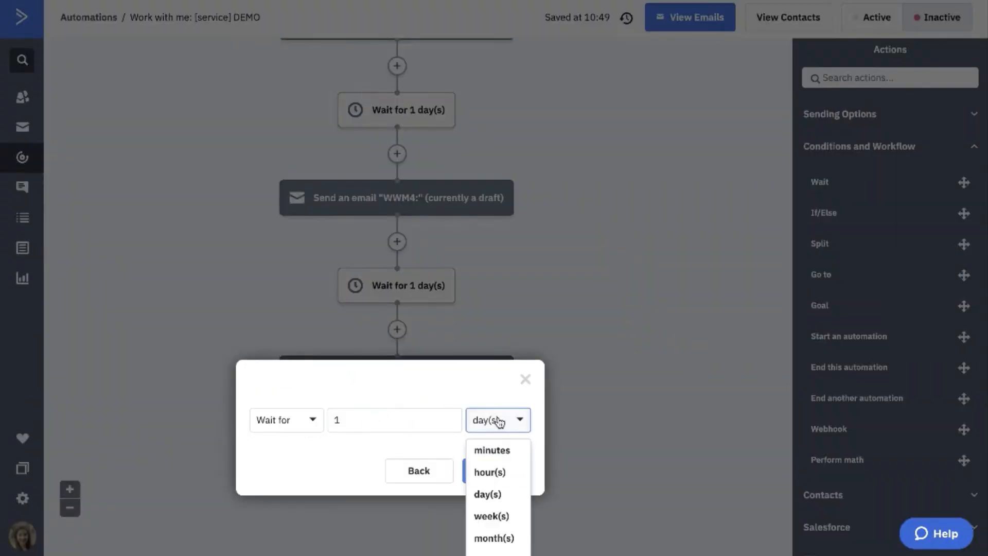
left_click(352, 419)
key("BackSpace")
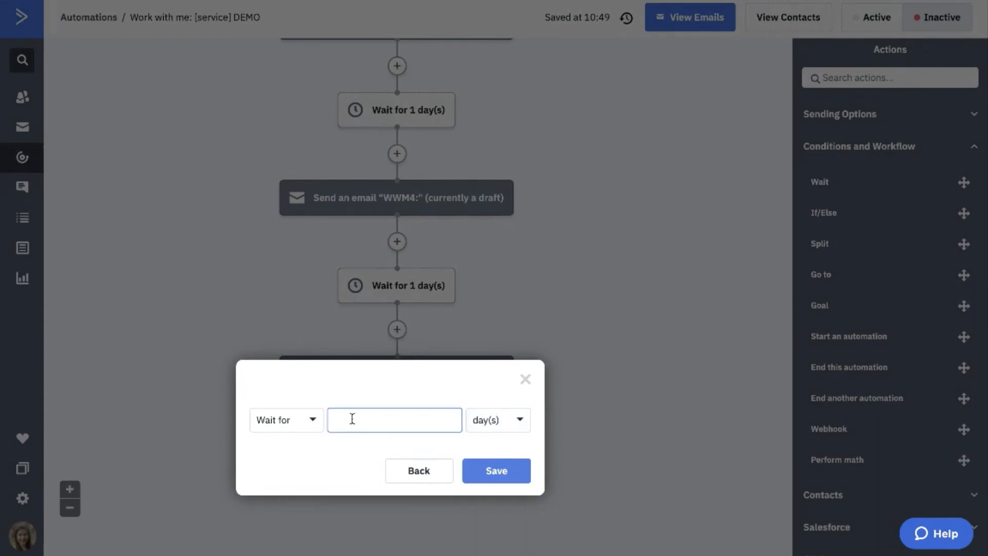
type("7")
left_click(486, 470)
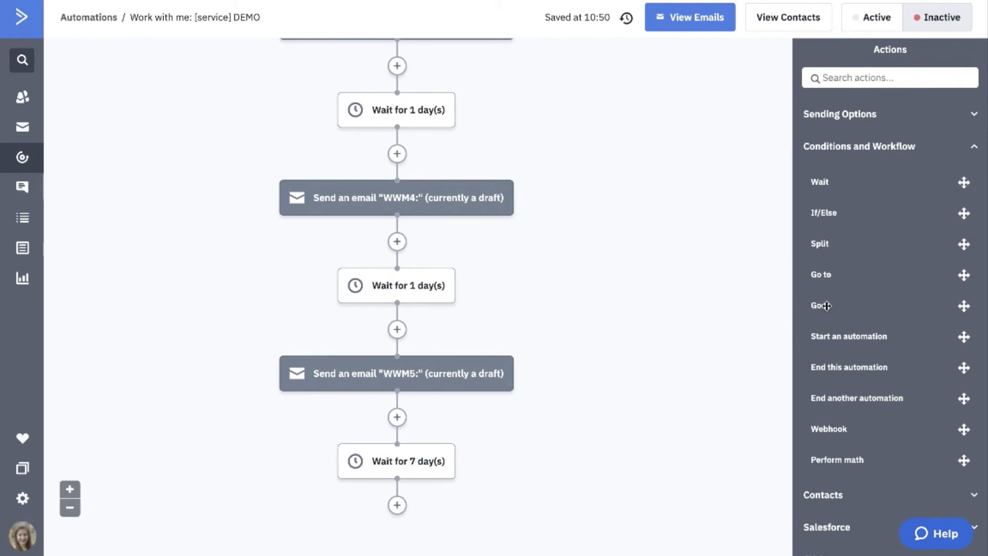
Step: Add a goal named "Submitted application" after the 7-day wait, met when the contact is in the list "Leads: Project Questionnaire"
left_click_drag(826, 305, 406, 506)
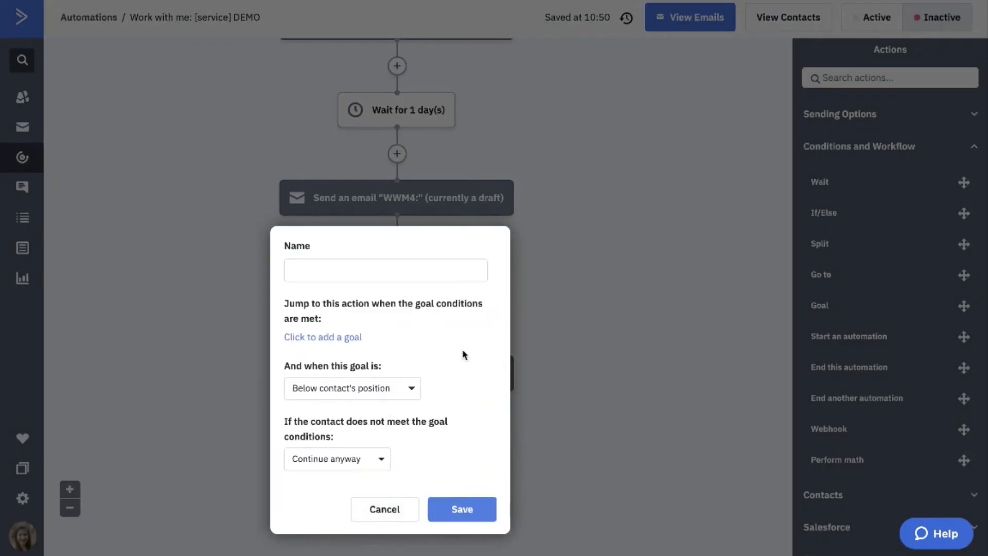
type("Submitted application")
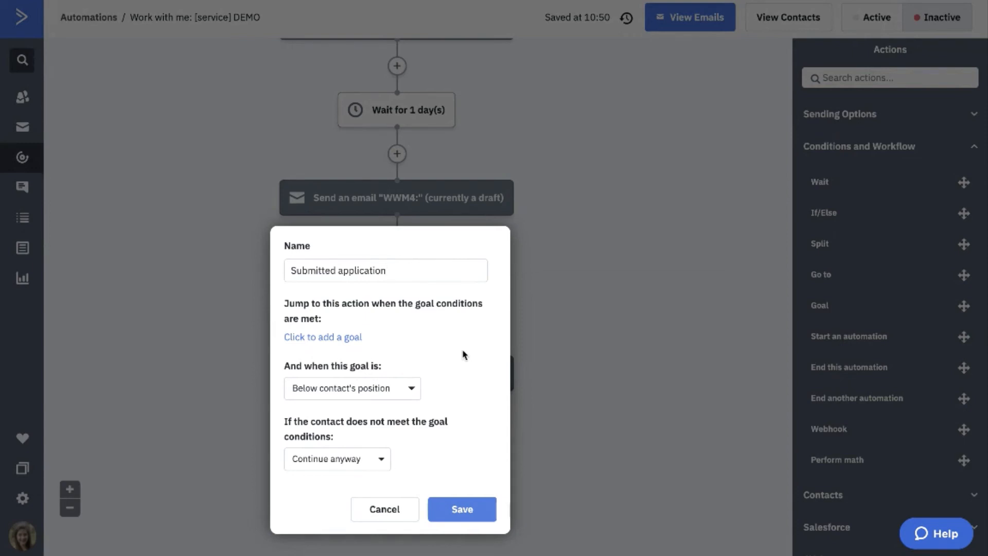
left_click(347, 344)
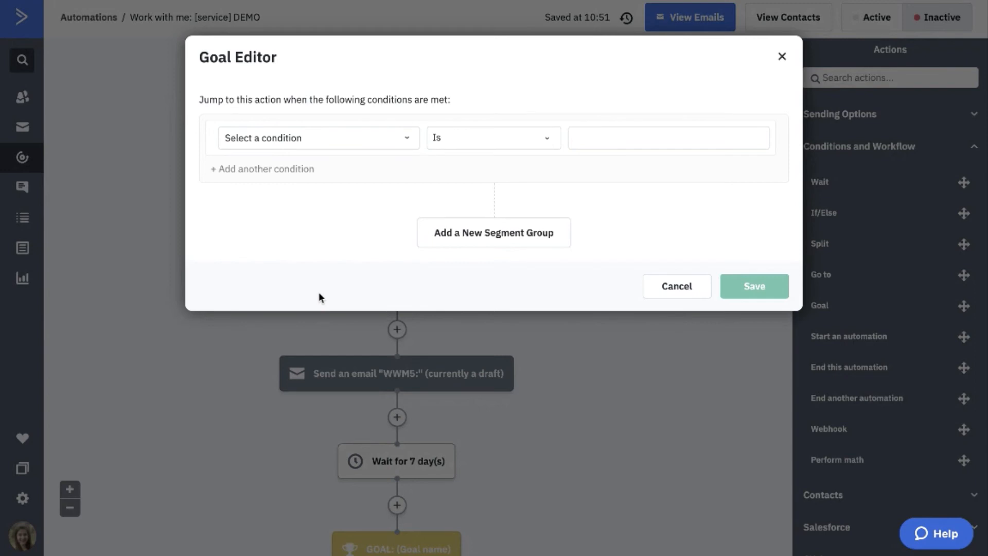
left_click(290, 134)
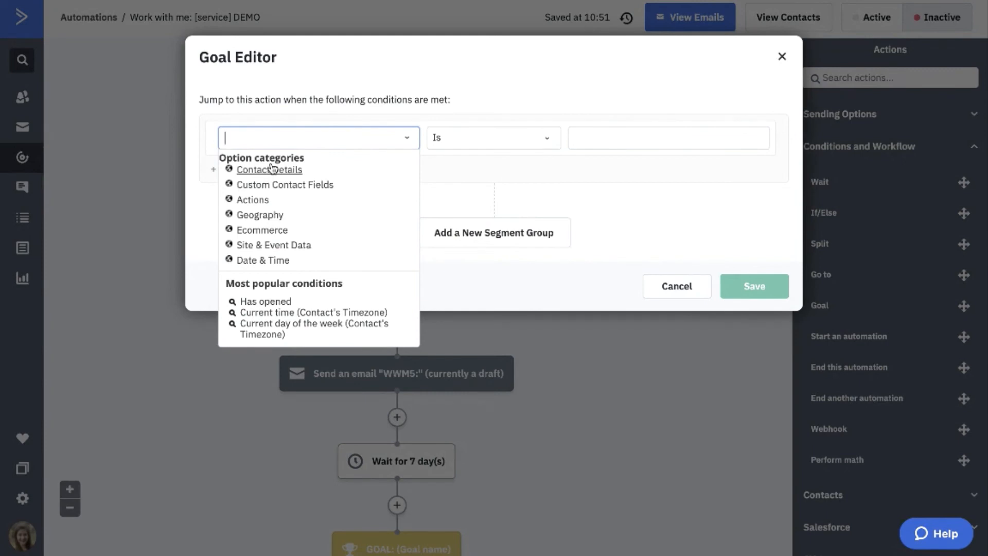
type("list")
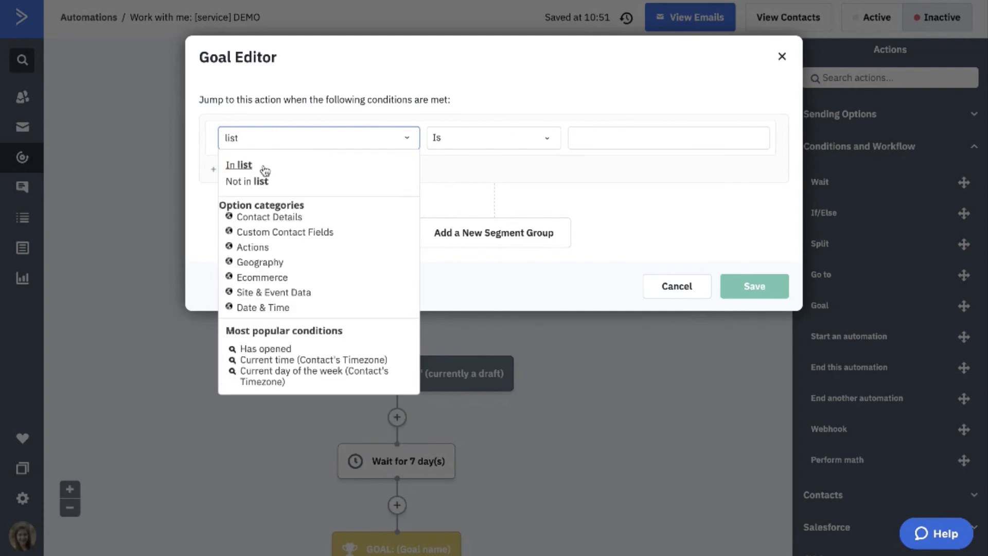
left_click(240, 166)
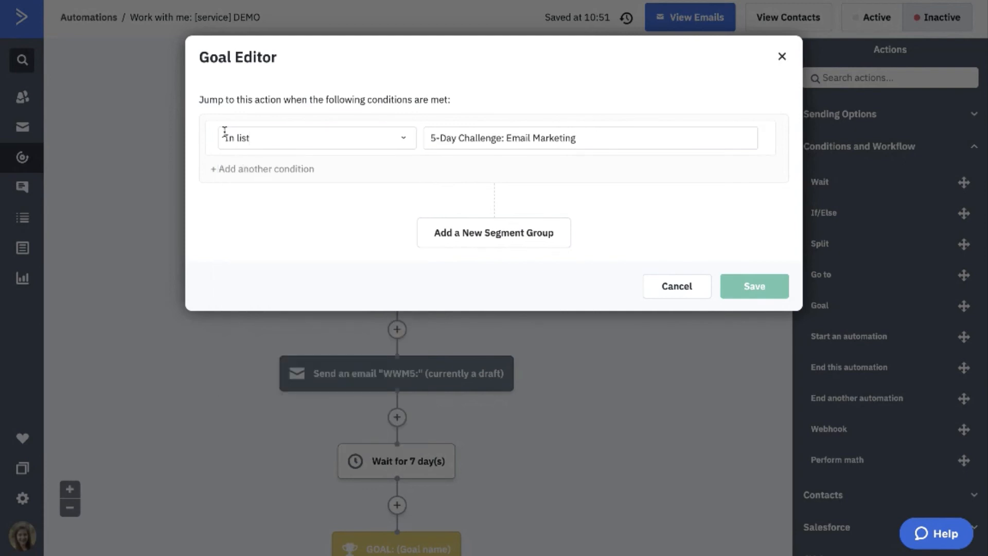
left_click(506, 138)
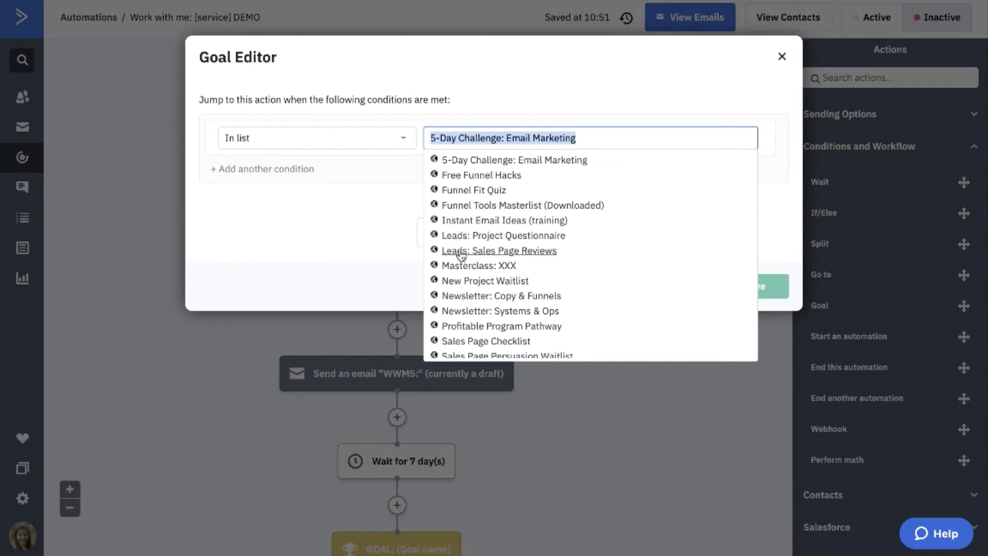
left_click(530, 238)
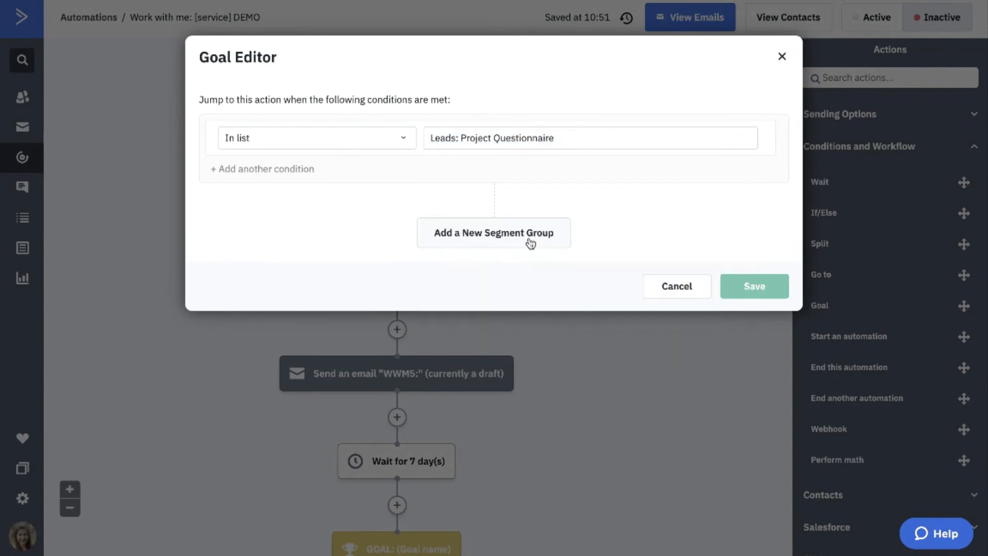
left_click(752, 287)
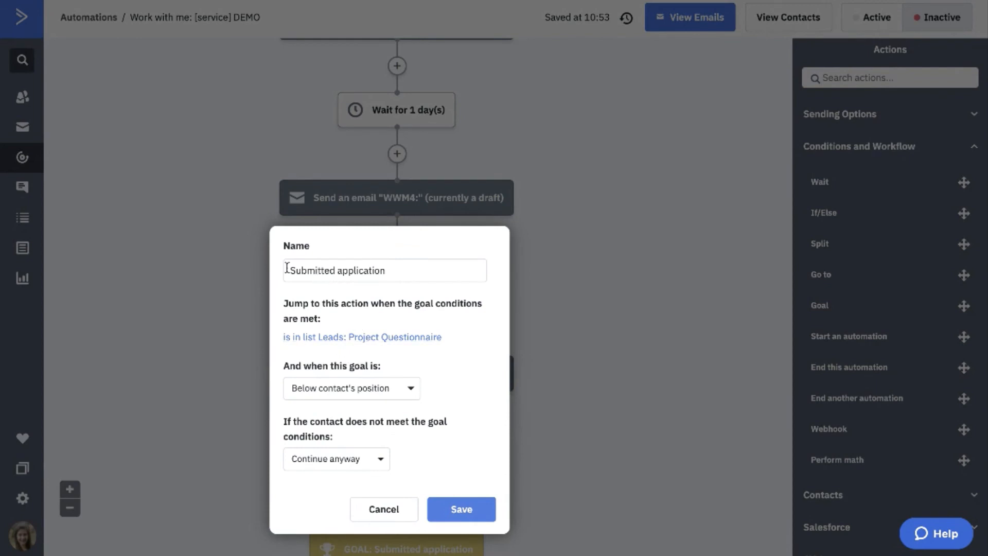
Step: Set the goal to apply below the contact's position and end this automation if its conditions are not met, then save it
left_click_drag(287, 269, 389, 269)
left_click(389, 270)
left_click(339, 396)
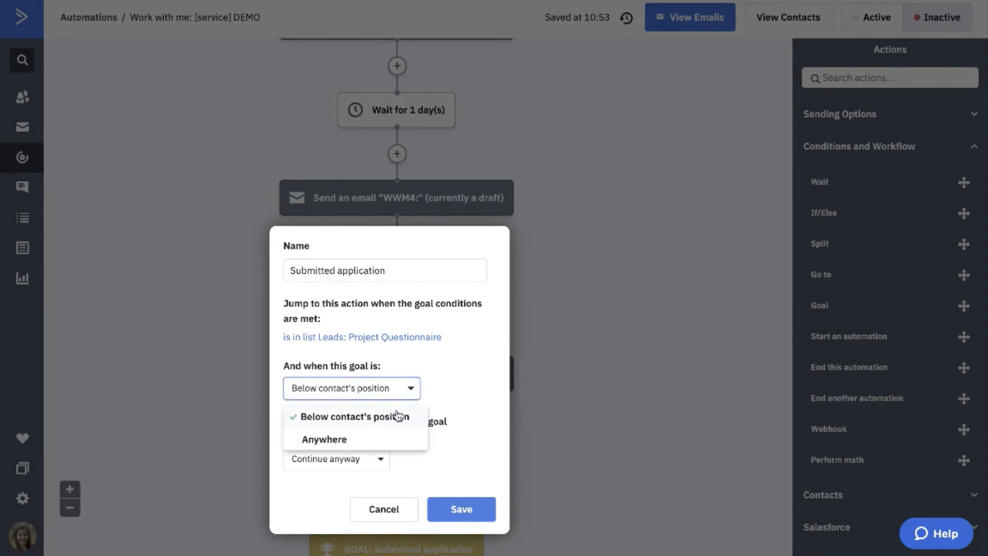
left_click(335, 418)
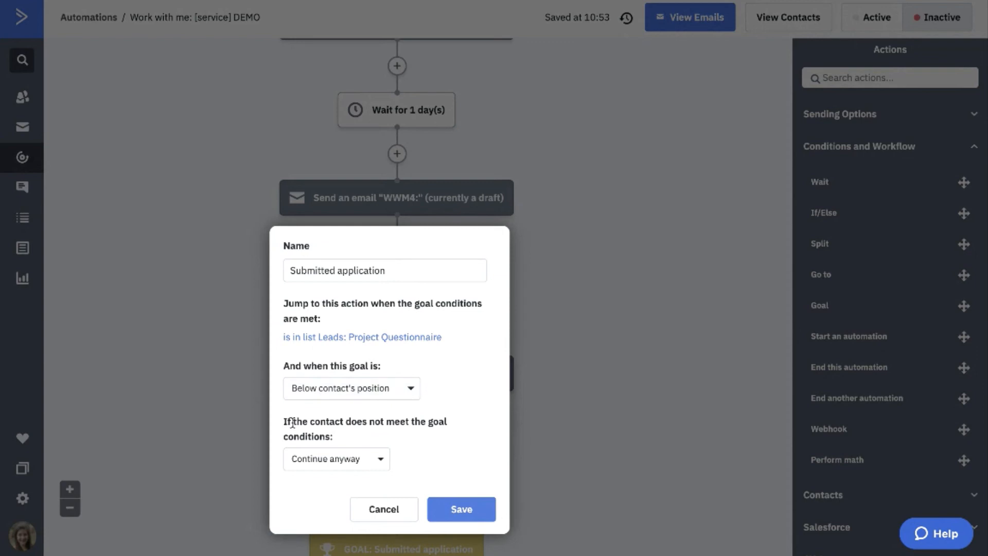
left_click(301, 456)
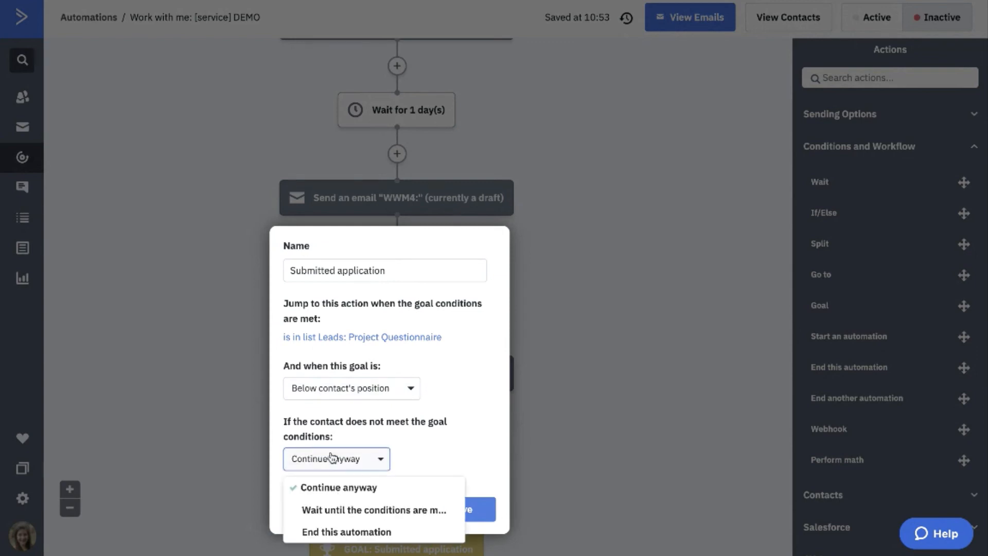
left_click(328, 532)
left_click(360, 462)
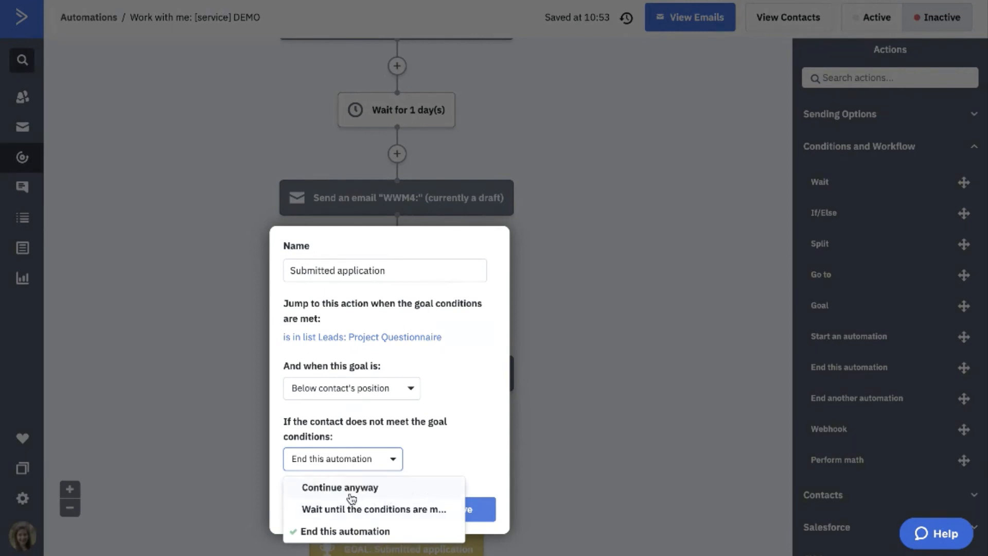
left_click(311, 535)
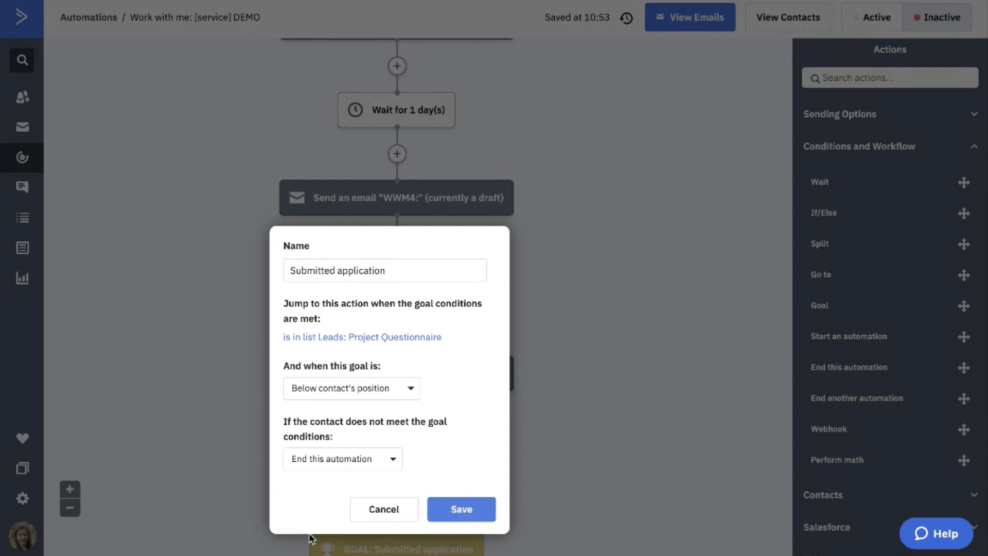
left_click(451, 512)
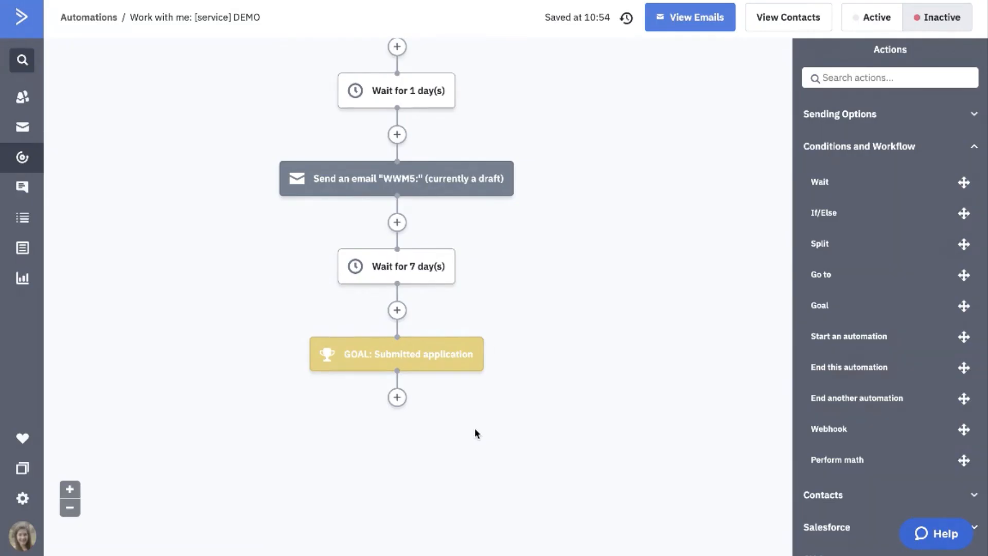
Step: Add an End this automation action below the "Submitted application" goal
mouse_move(450, 339)
left_click_drag(838, 372, 544, 392)
left_click_drag(472, 393, 452, 402)
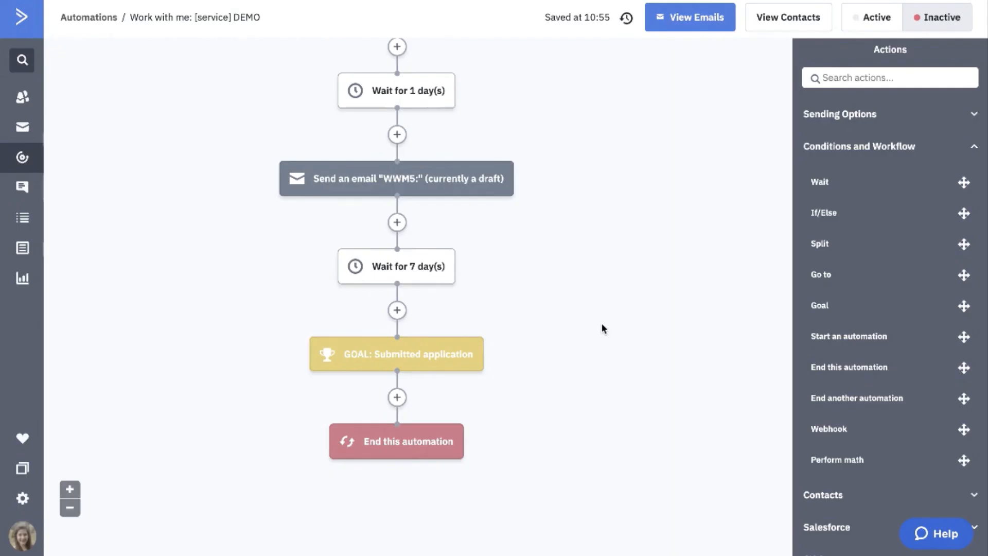
Step: Review the whole email sequence from the start trigger down to the goal and the end action
scroll(602, 327, "up", 10)
scroll(602, 327, "up", 1)
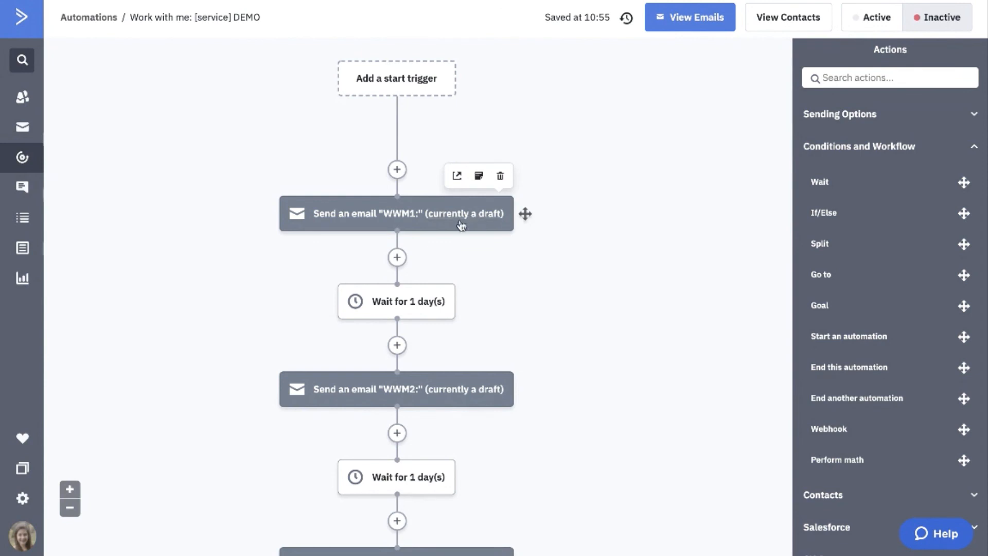
scroll(578, 357, "down", 5)
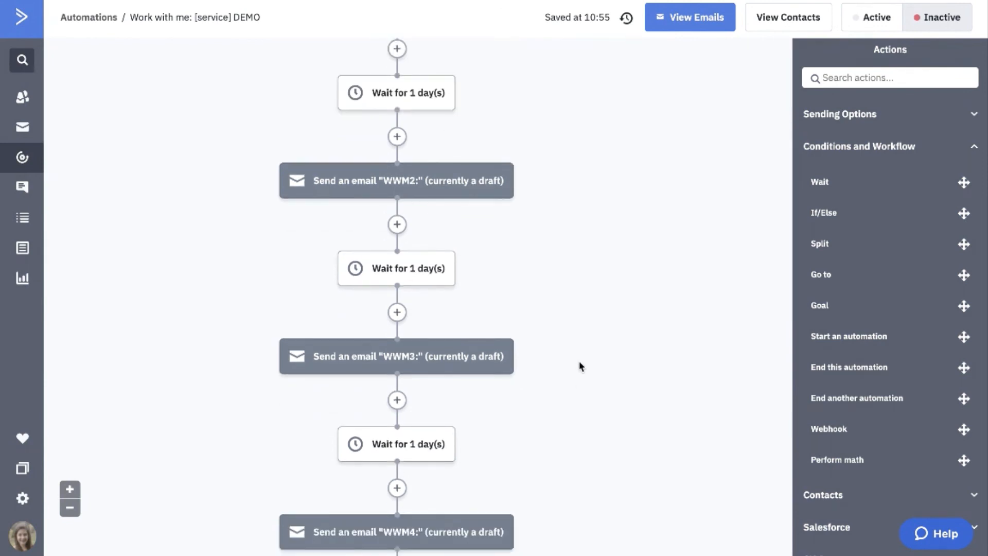
scroll(579, 366, "down", 10)
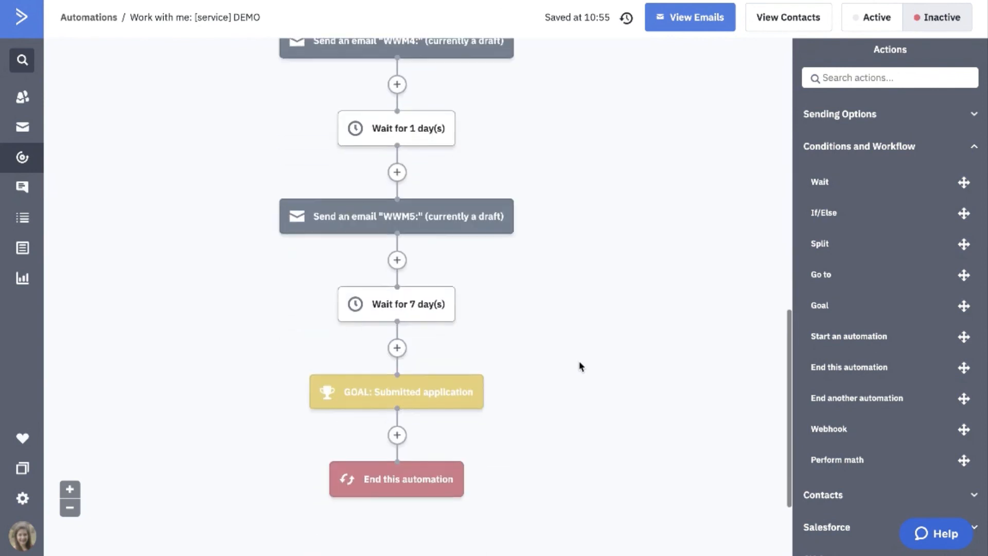
mouse_move(479, 385)
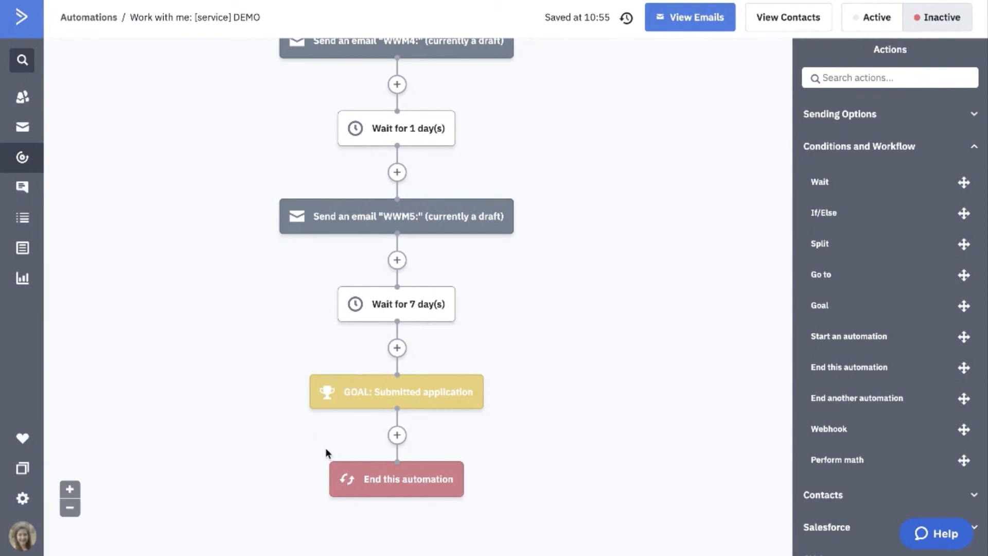
Step: In the Free Course Funnel Demo automation, choose "Work with me: [service] DEMO" as the automation to enter after the last wait, and save
scroll(236, 261, "up", 10)
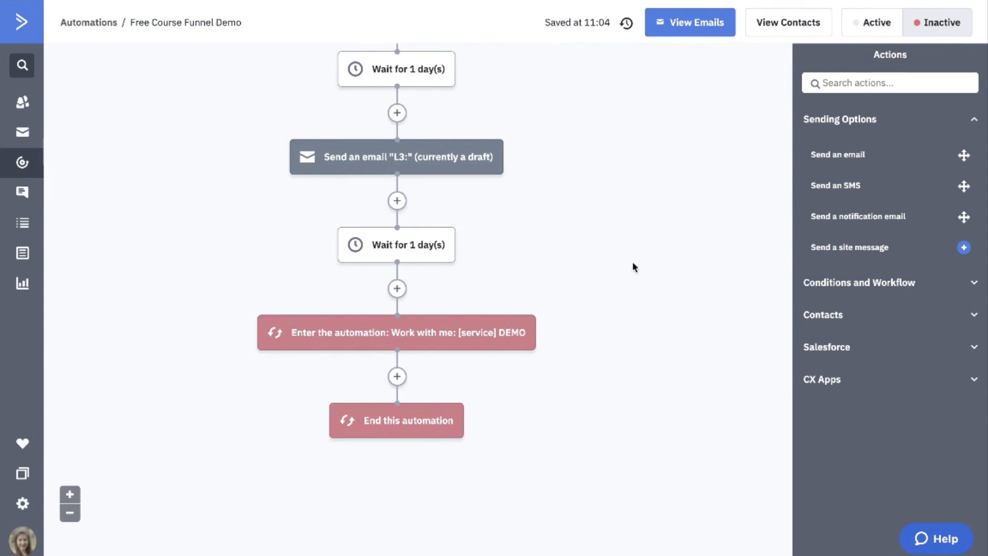
scroll(618, 159, "up", 10)
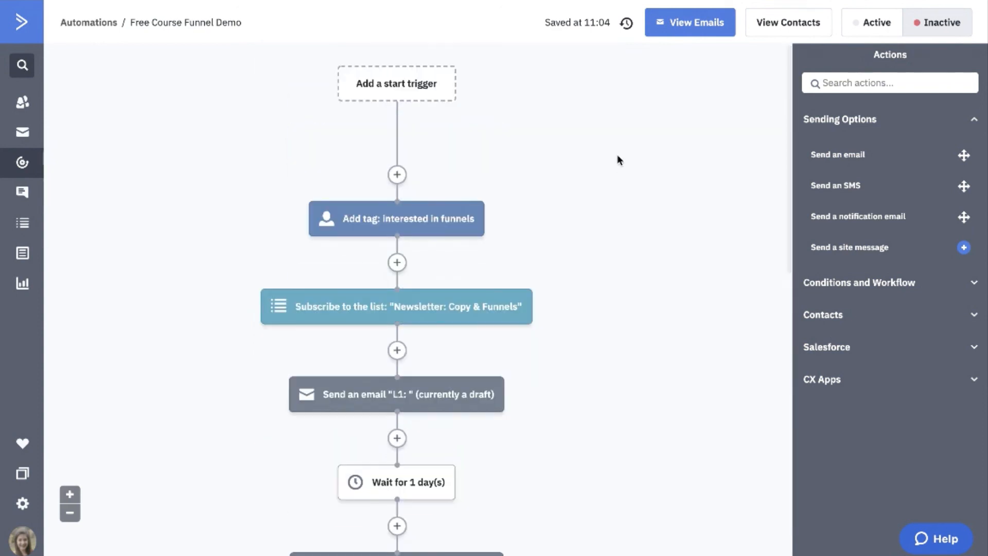
scroll(616, 160, "down", 10)
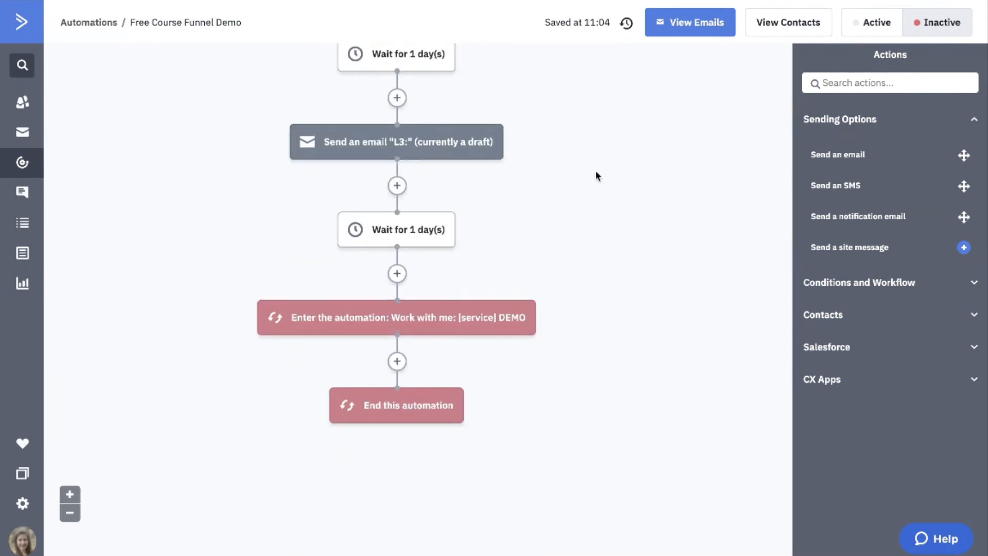
mouse_move(260, 329)
left_click(902, 283)
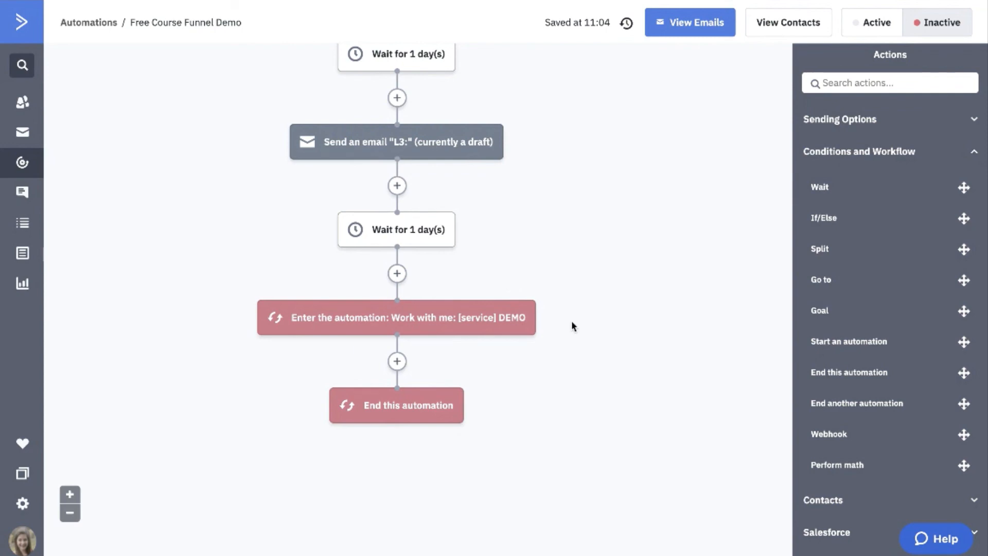
left_click(344, 312)
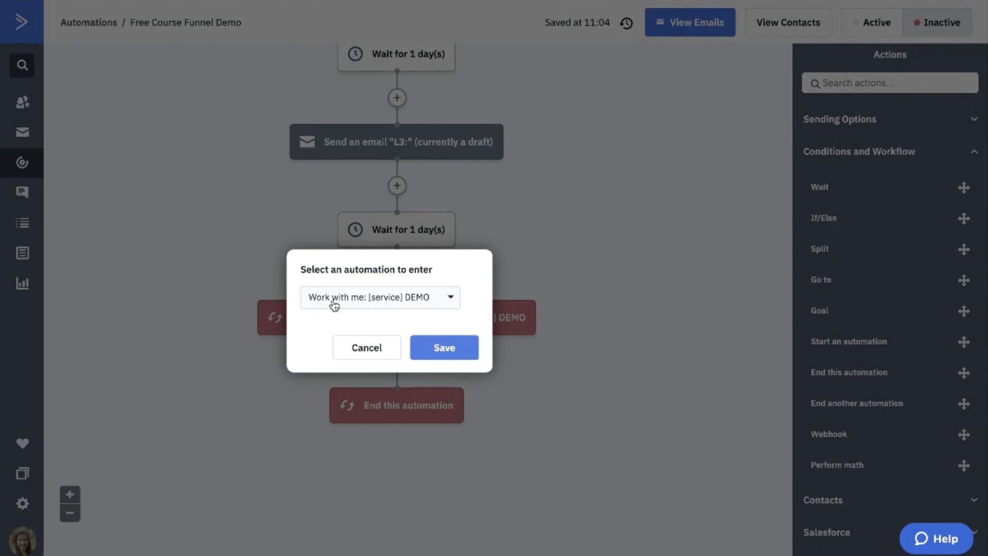
left_click(334, 303)
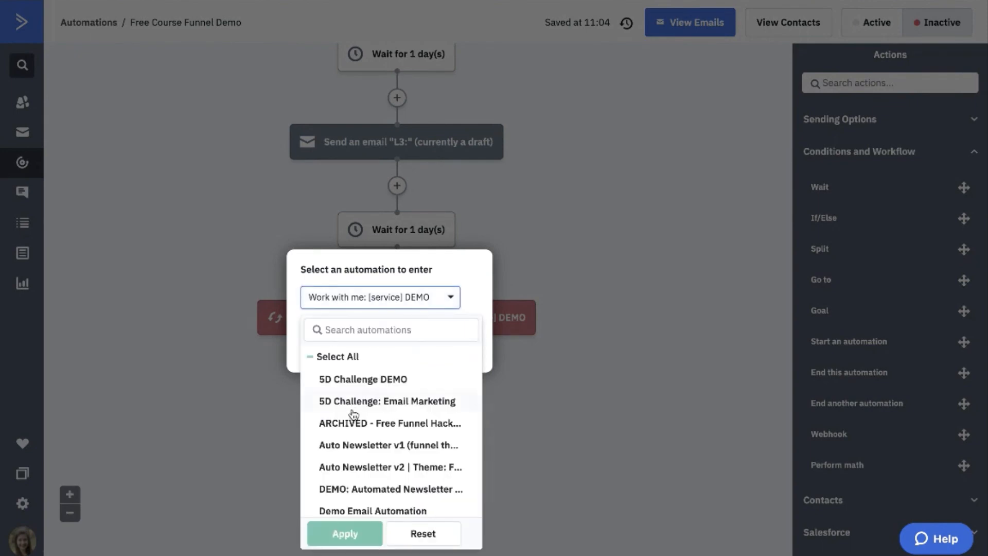
scroll(353, 414, "down", 10)
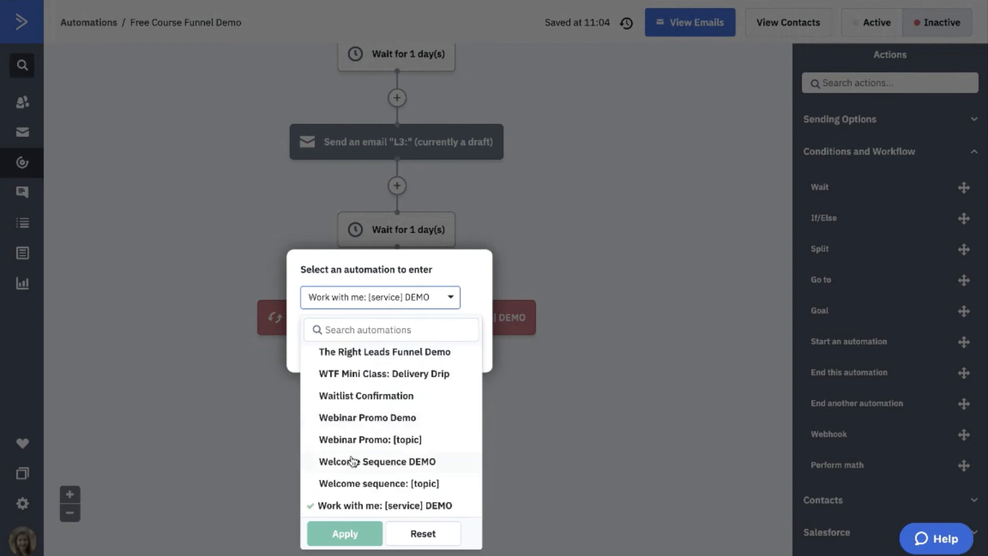
left_click(344, 539)
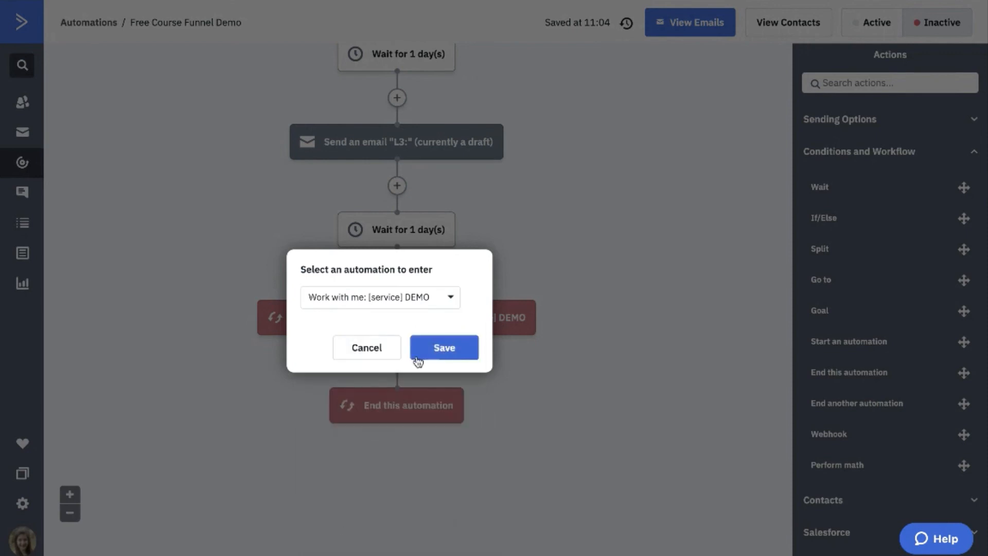
left_click(438, 350)
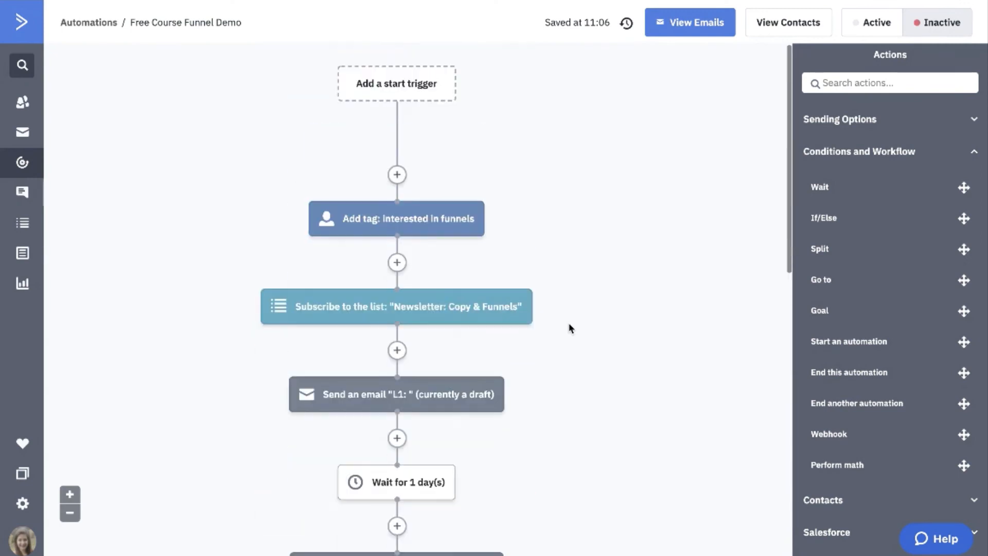
scroll(570, 328, "down", 10)
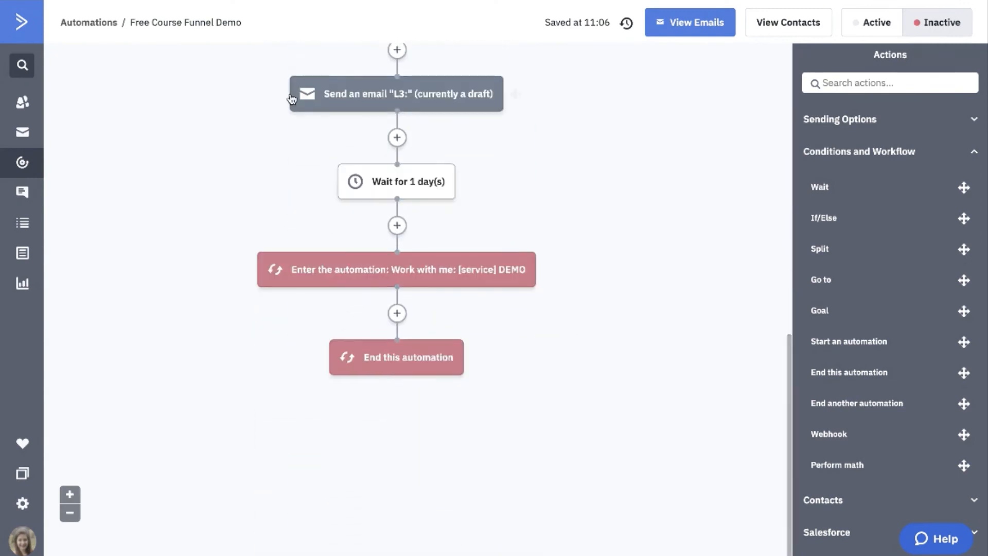
mouse_move(358, 184)
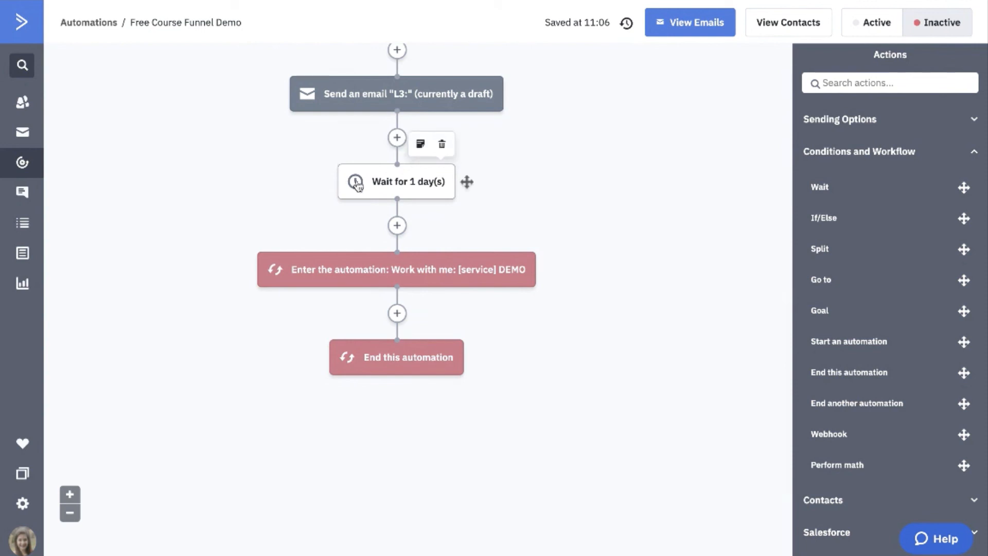